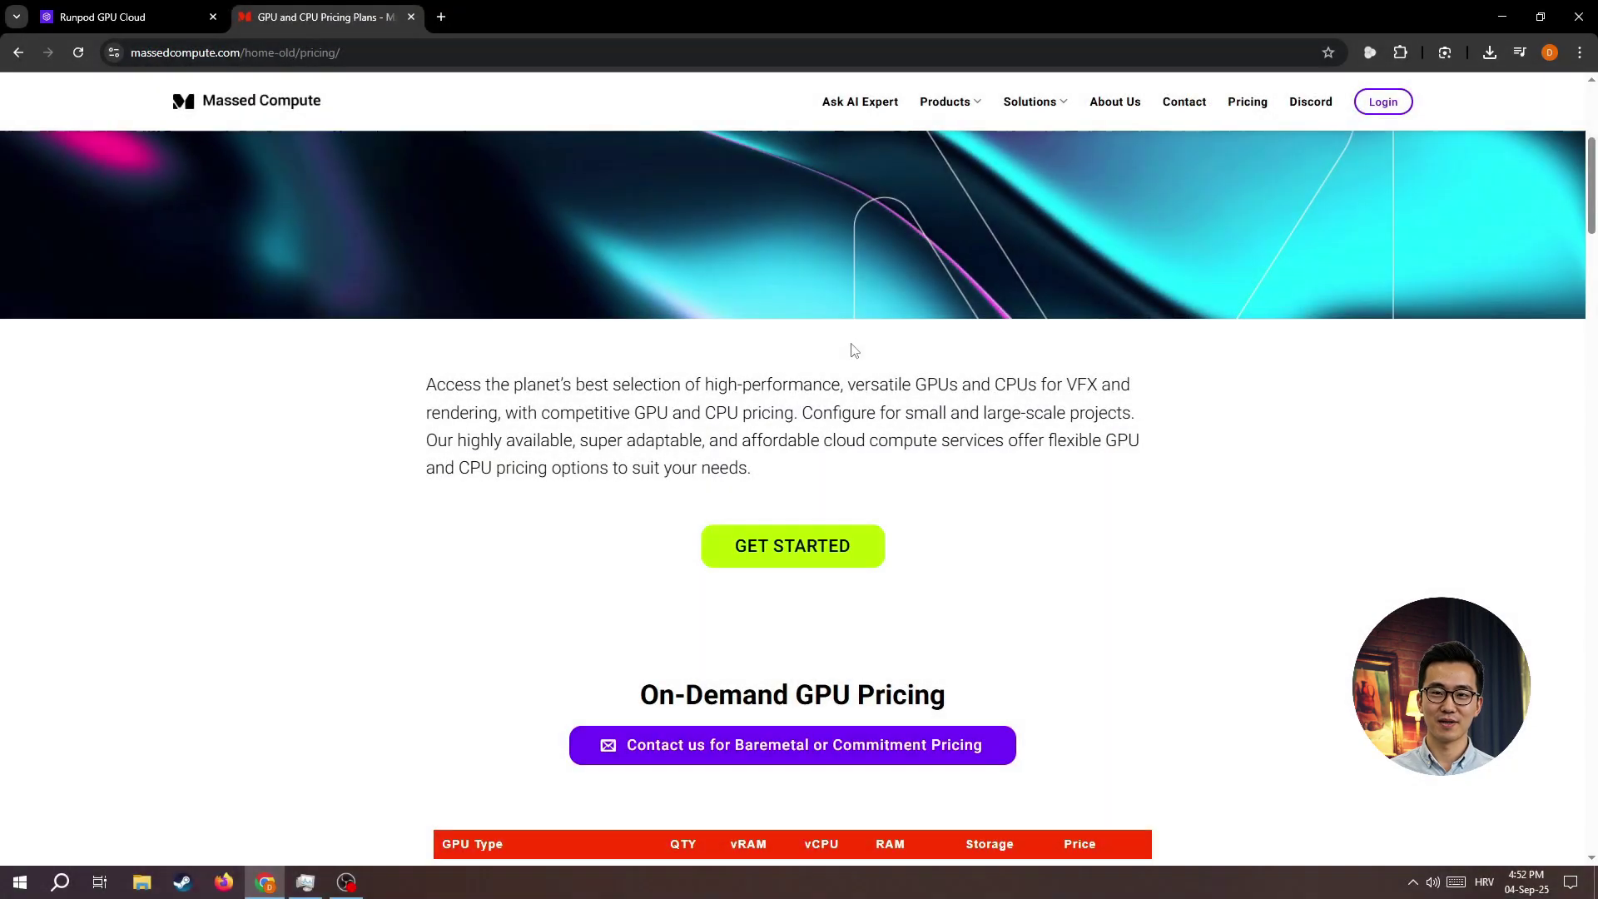
pyautogui.scroll(-1, 850, 351)
pyautogui.scroll(-3, 851, 350)
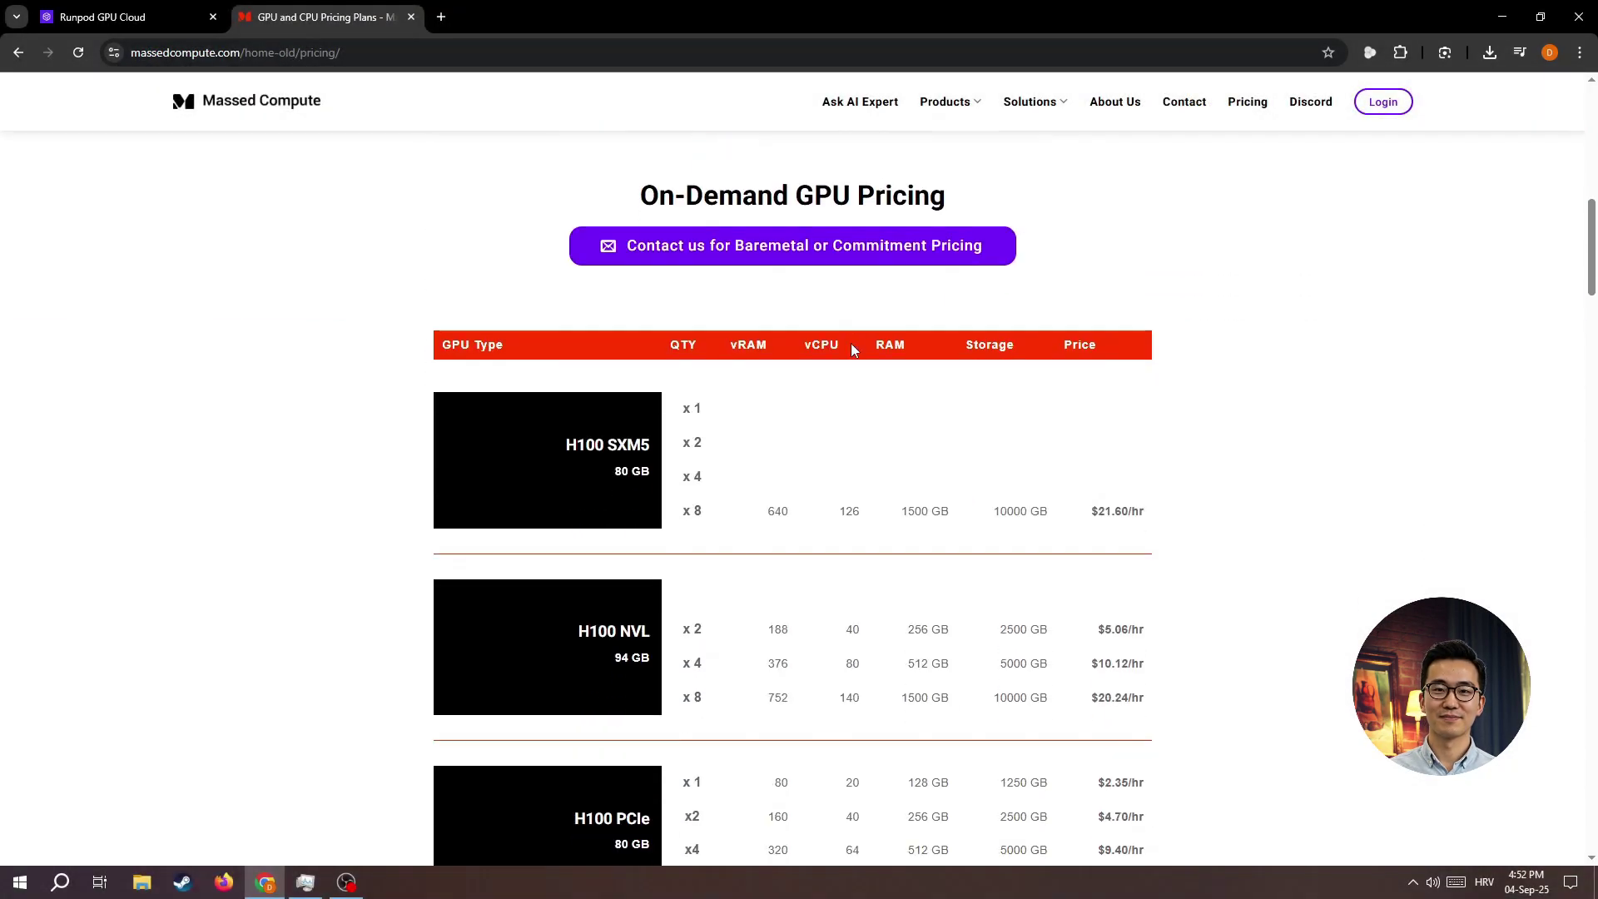
pyautogui.scroll(-1, 851, 350)
pyautogui.scroll(-1, 818, 421)
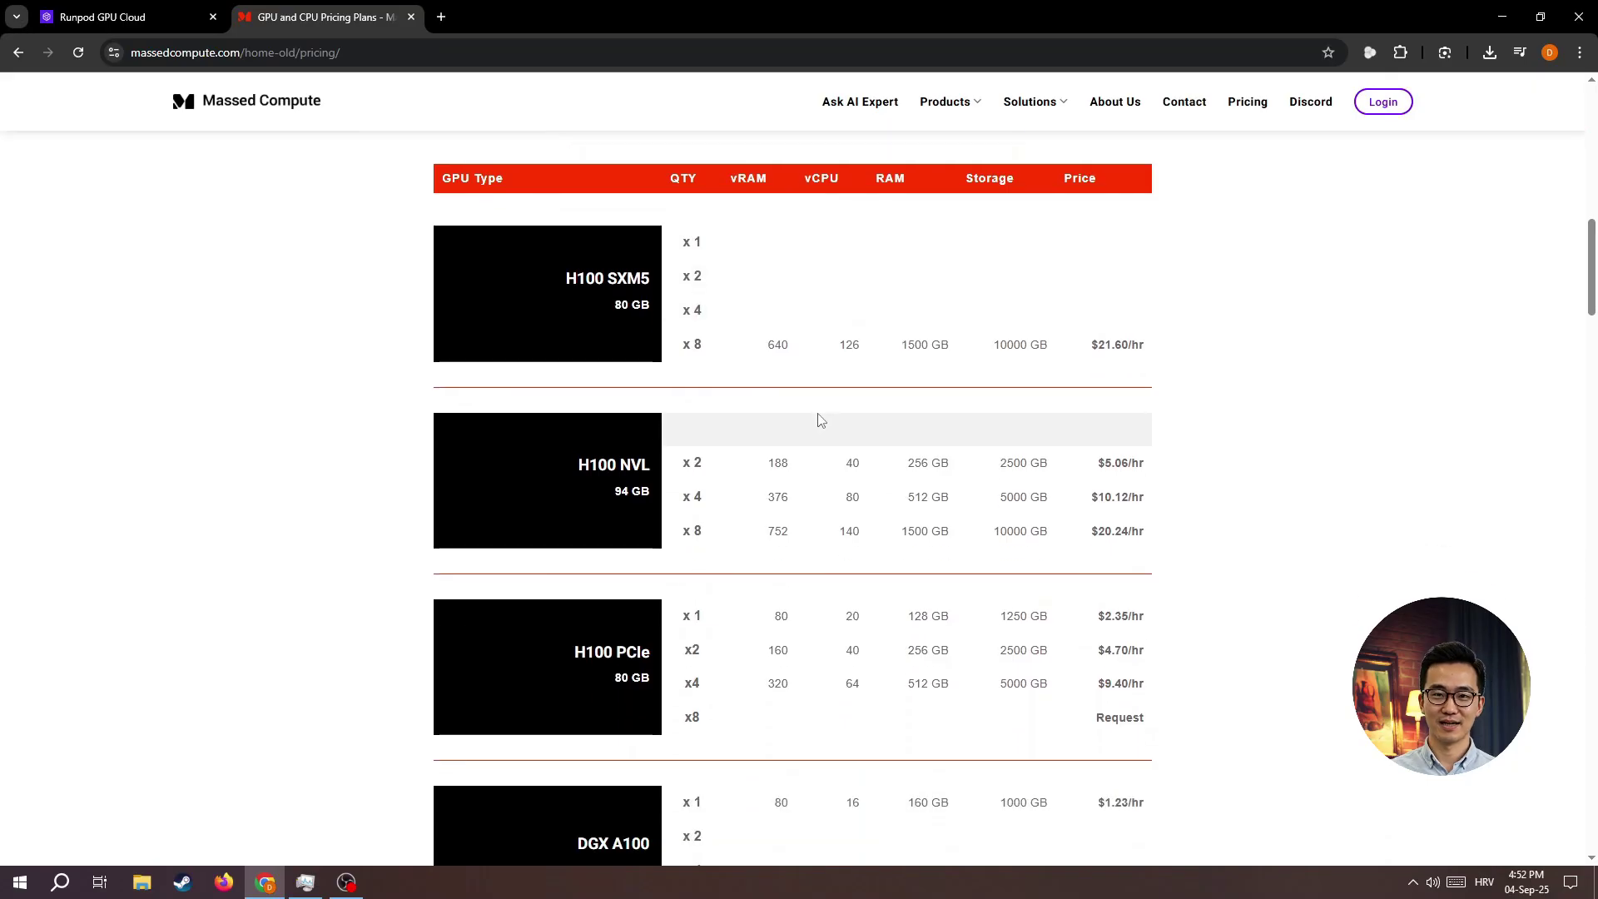
pyautogui.scroll(-1, 1015, 418)
pyautogui.scroll(-1, 1018, 415)
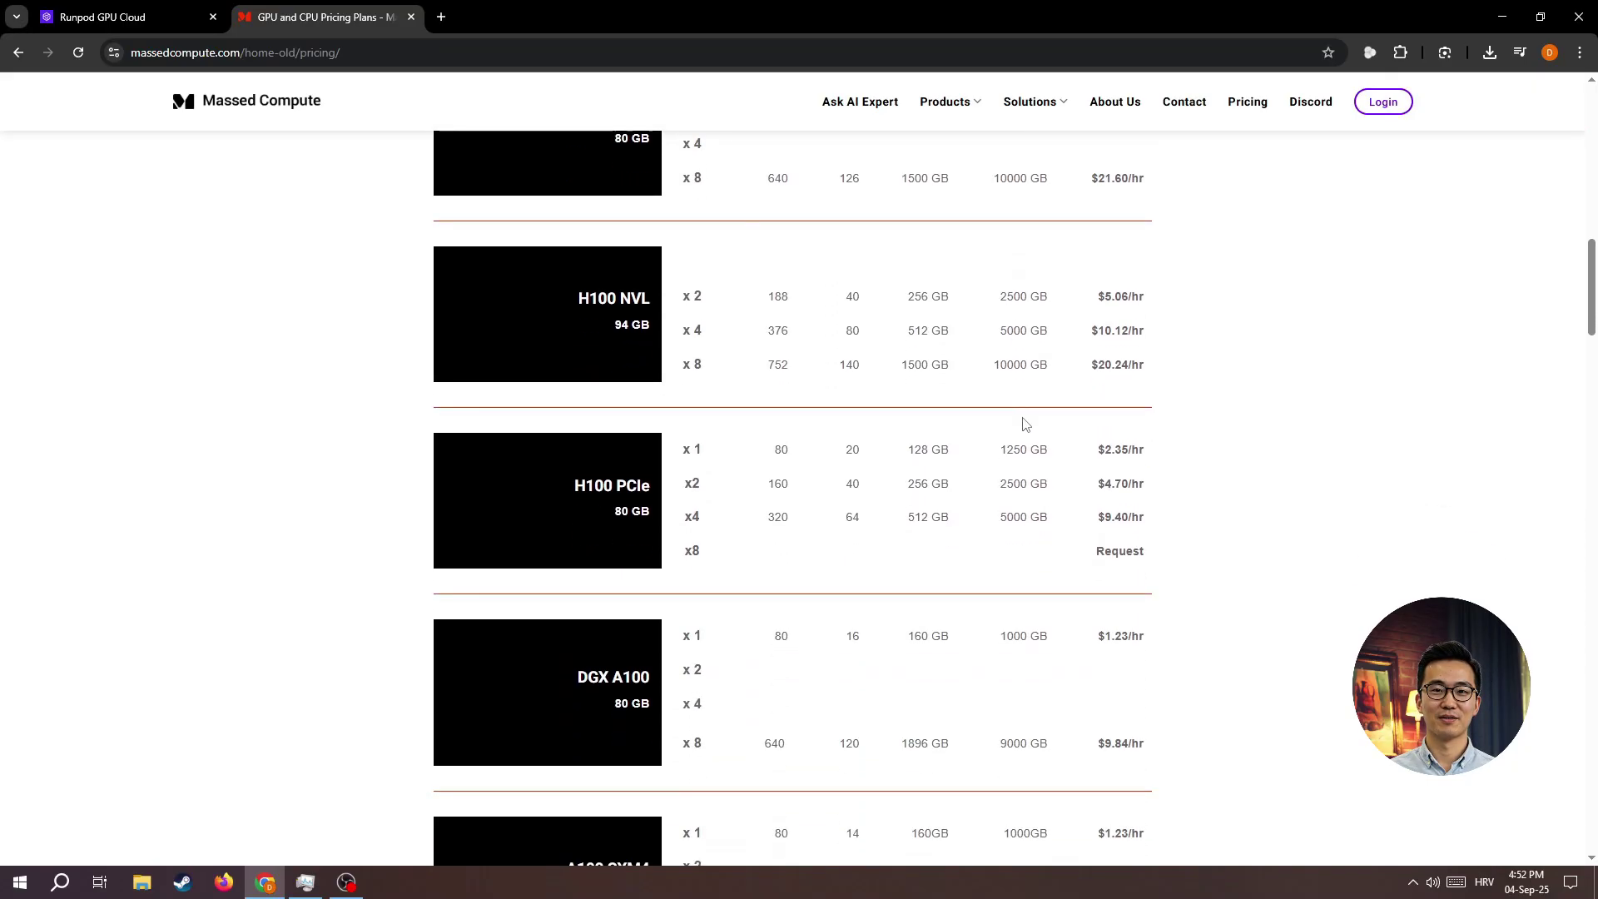
pyautogui.scroll(-1, 1064, 520)
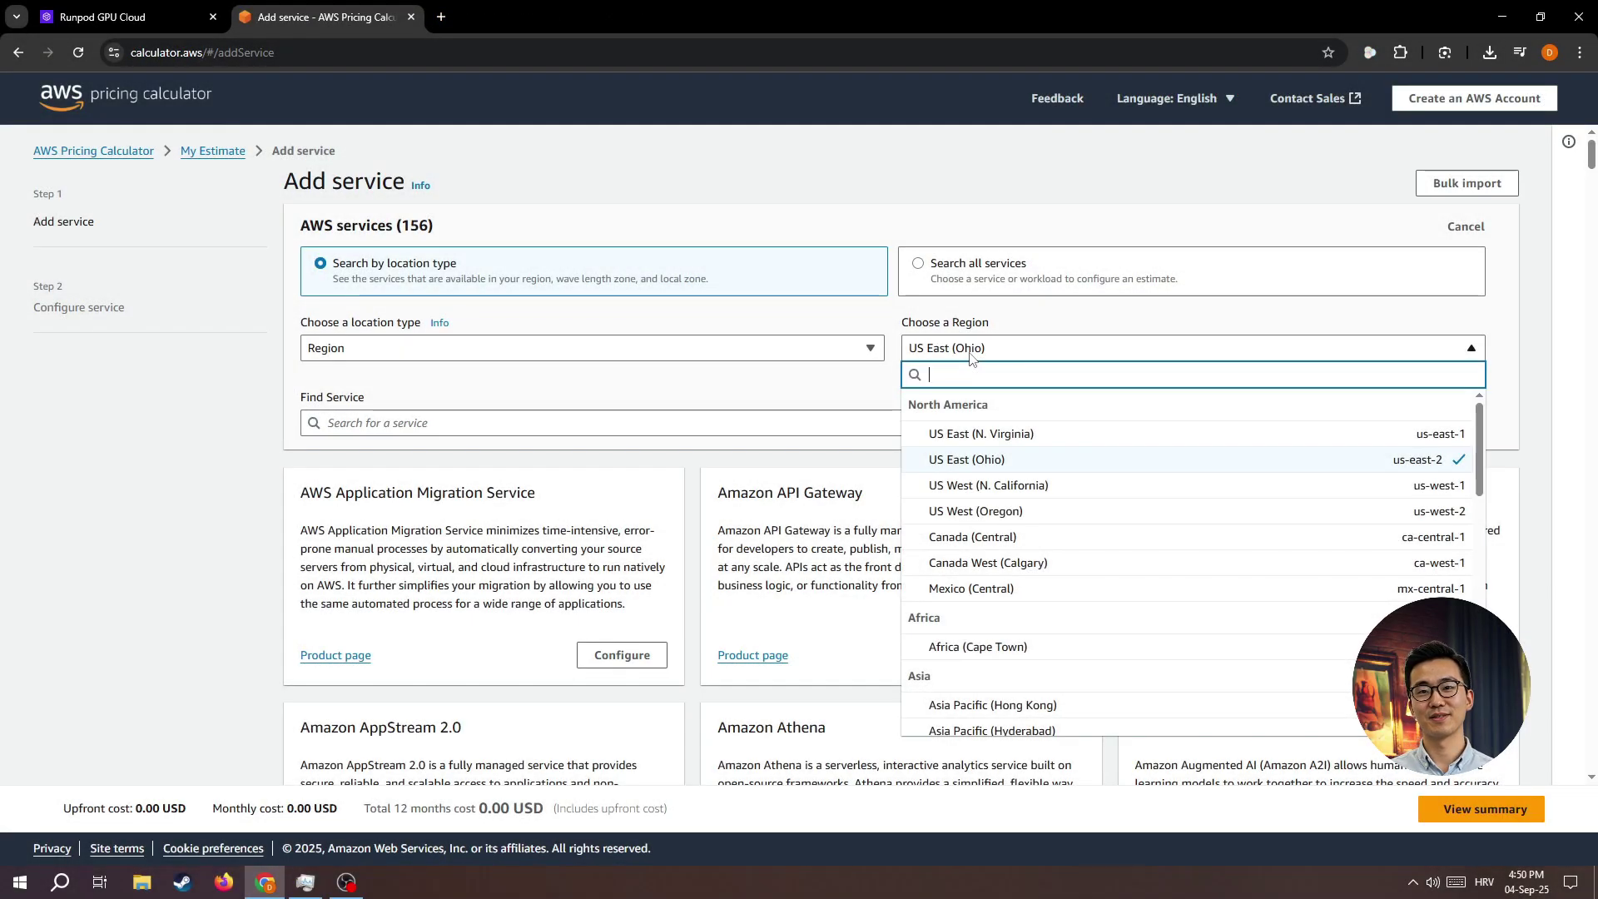
pyautogui.click(970, 359)
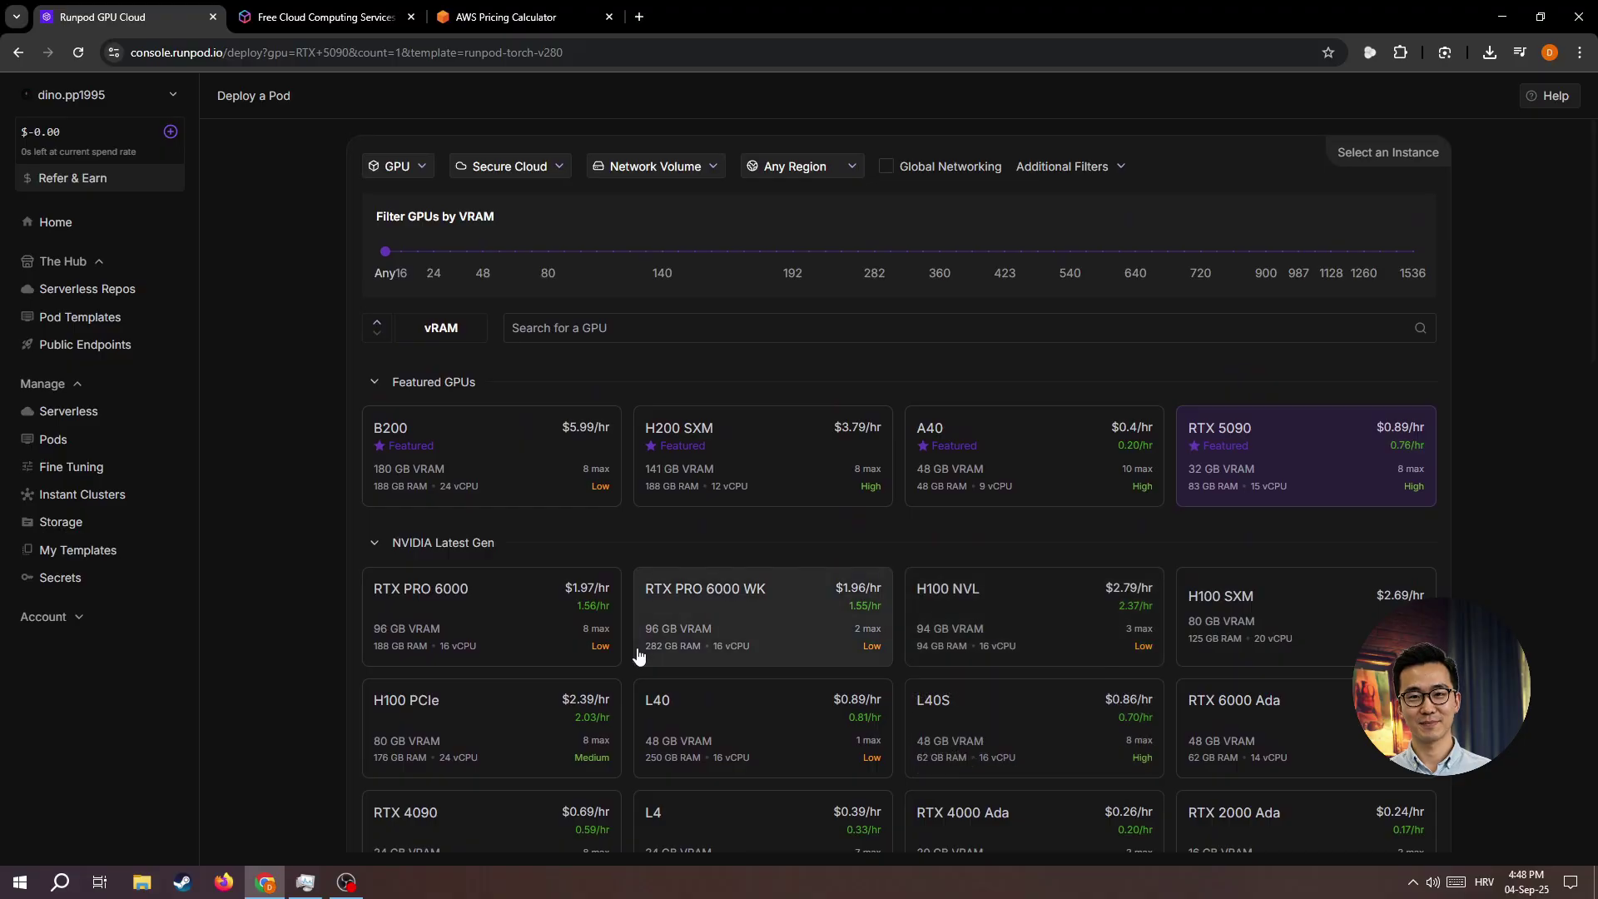
pyautogui.scroll(-2, 498, 625)
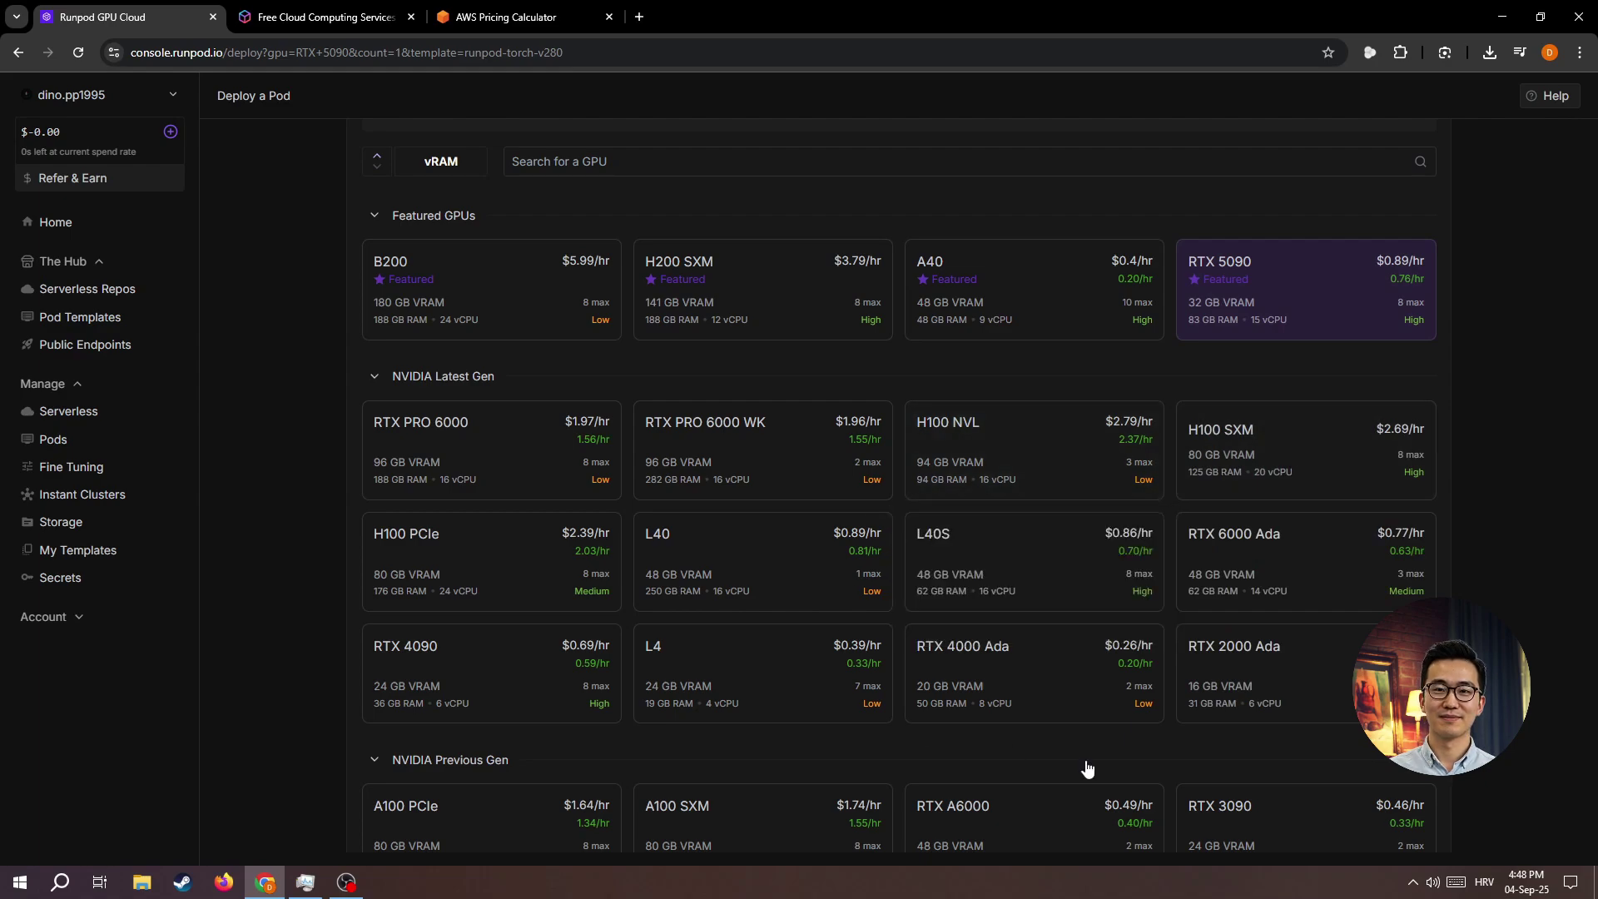
pyautogui.scroll(-2, 1087, 769)
pyautogui.scroll(-1, 1086, 767)
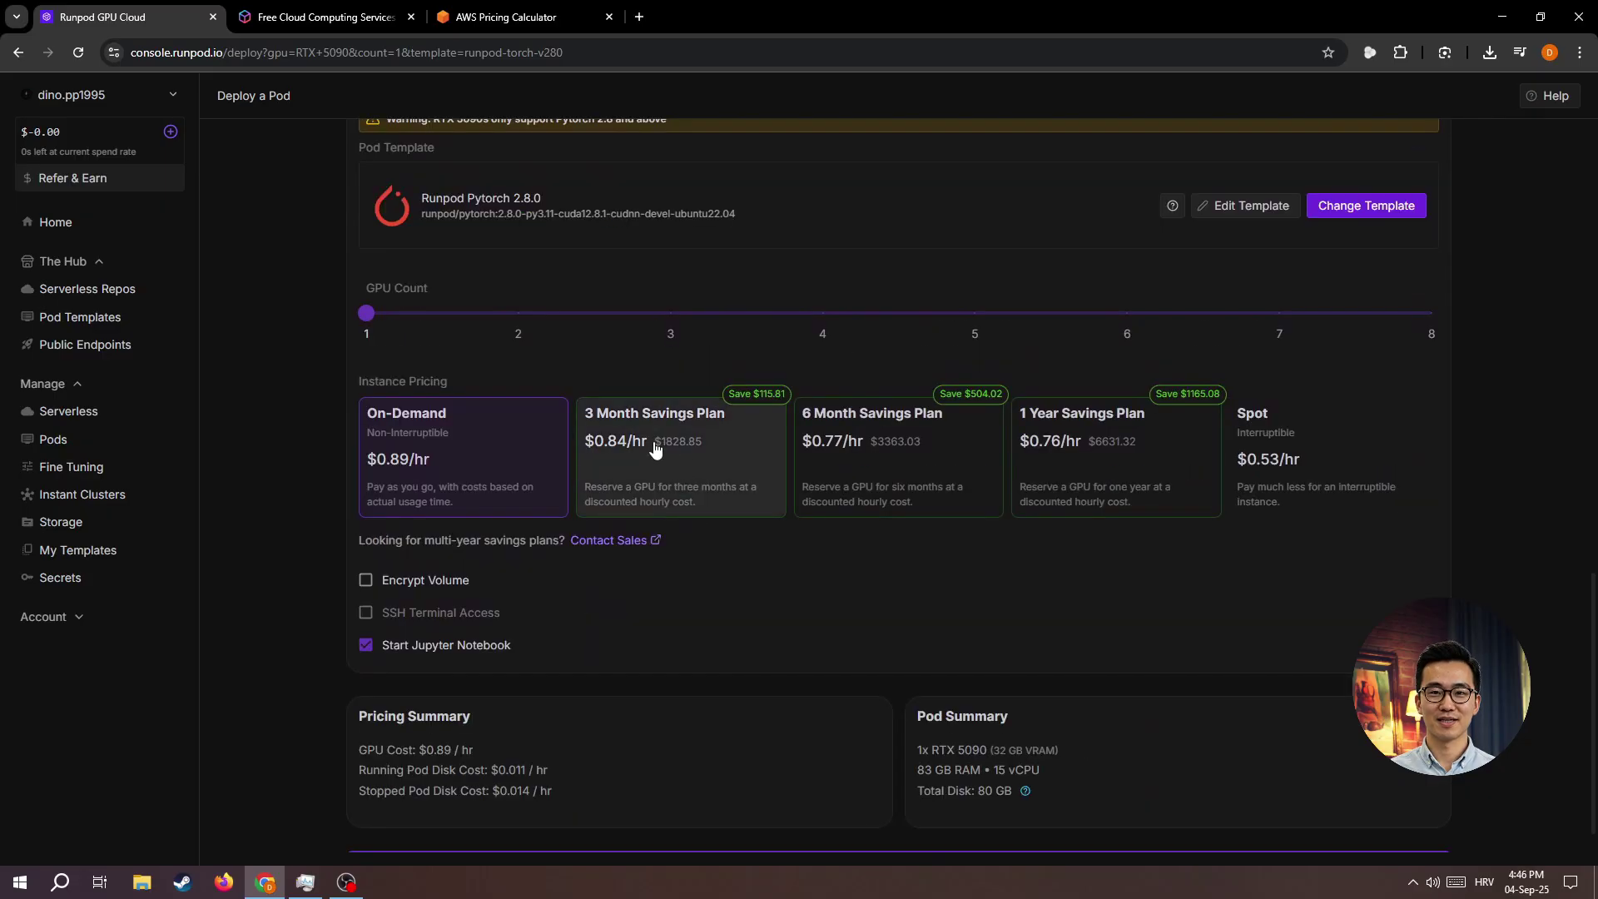
pyautogui.scroll(-1, 452, 458)
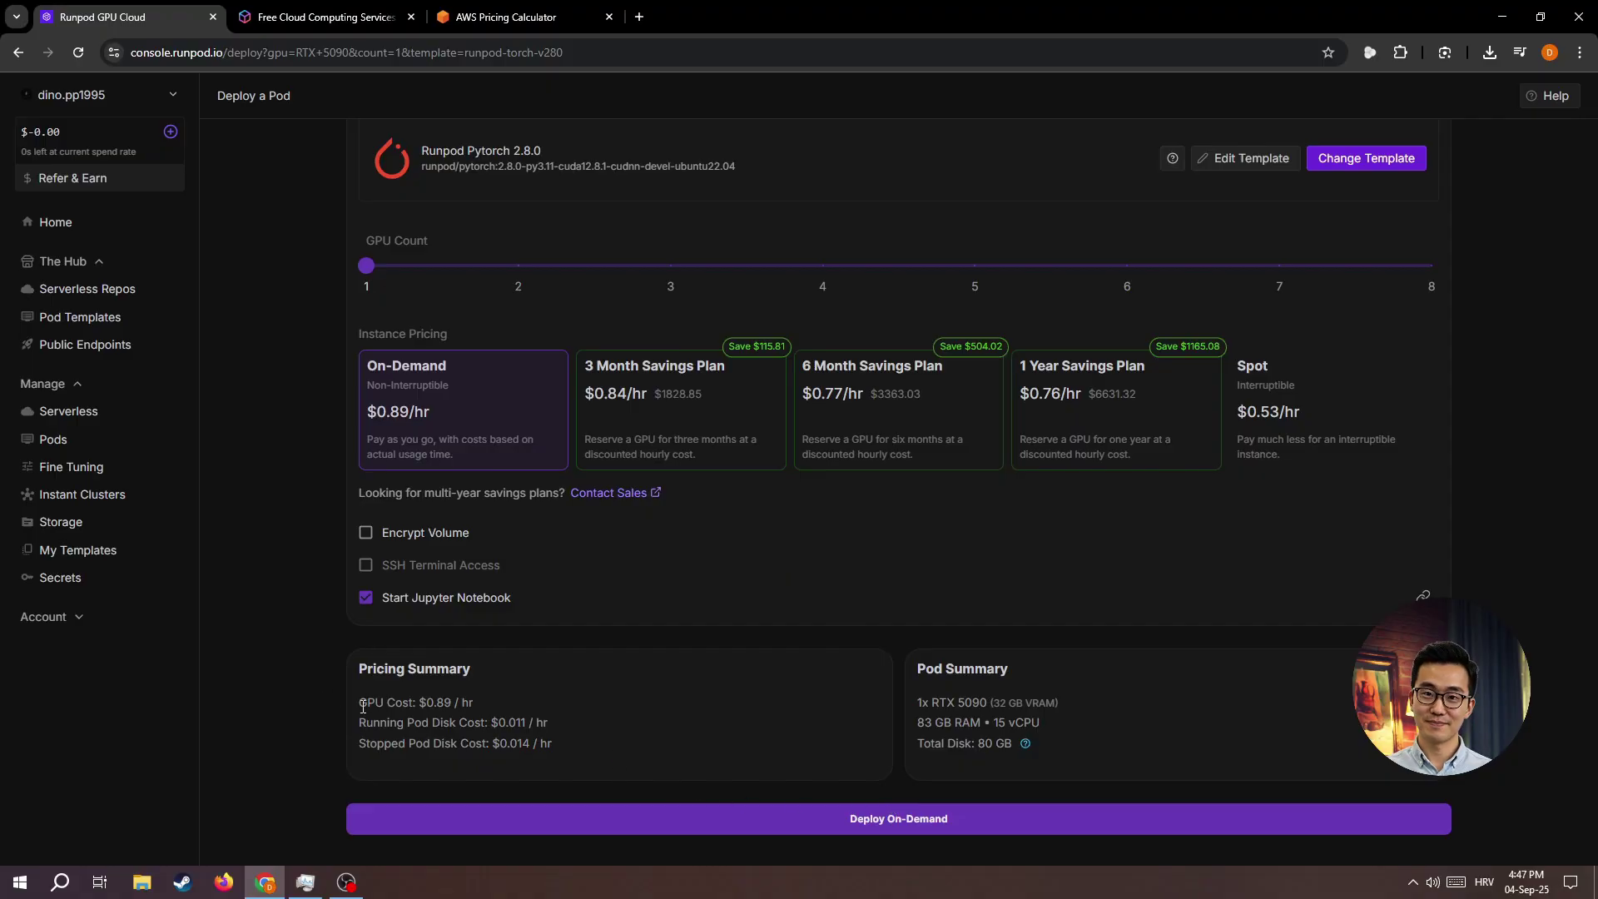
# Check the RTX 5090 pod's $0.89/hr pricing summary, then open the template overrides
pyautogui.moveTo(358, 705); pyautogui.dragTo(556, 743)
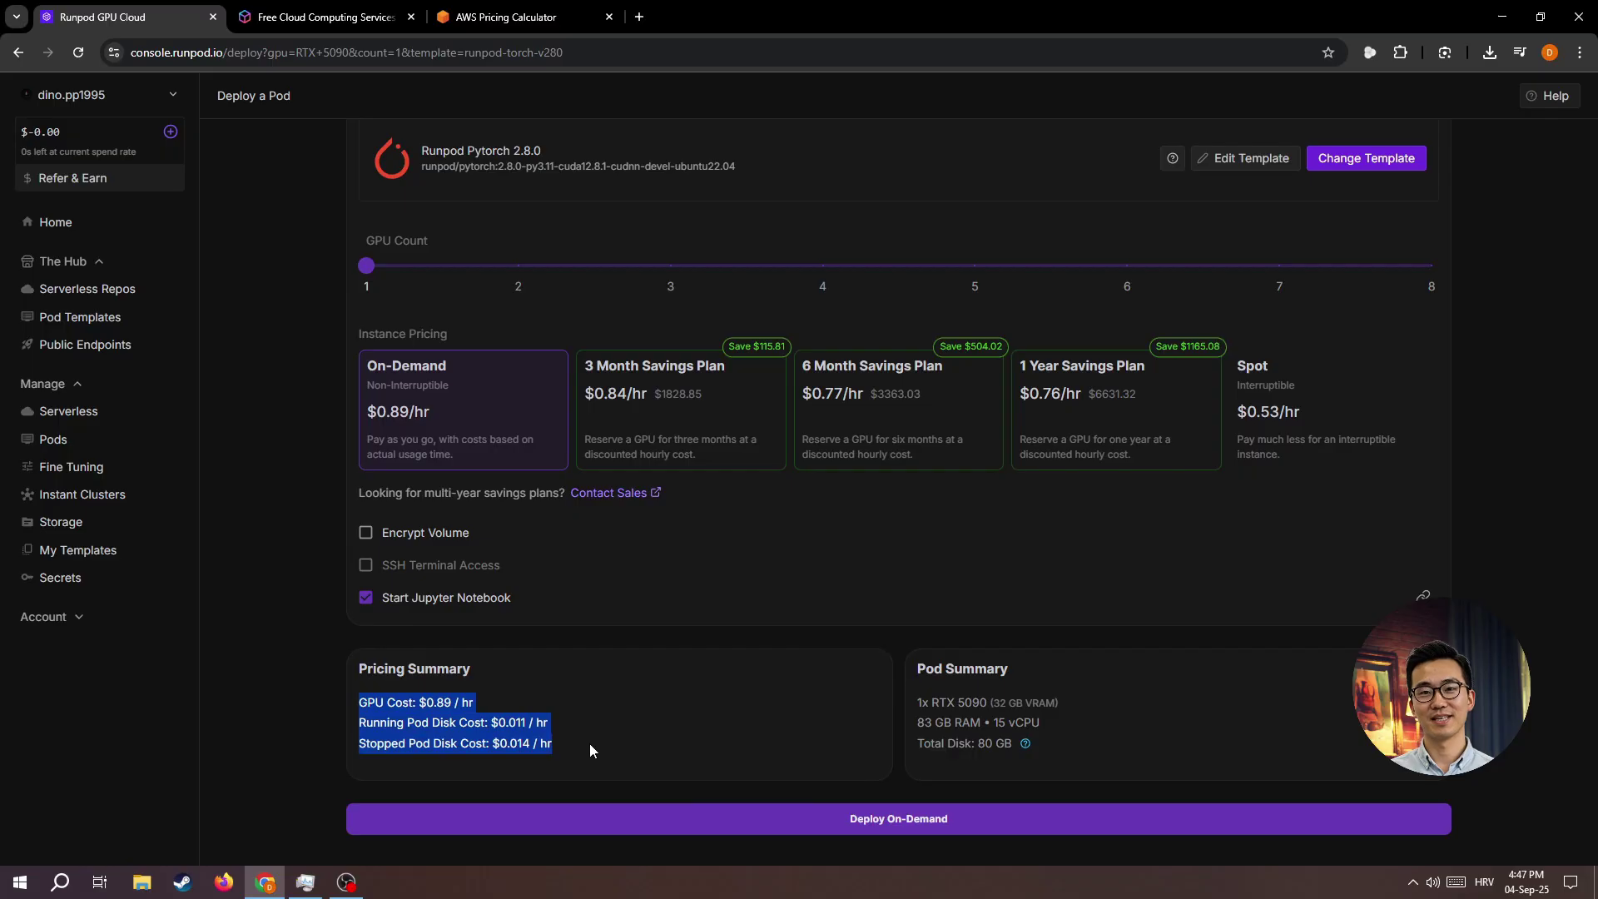
pyautogui.click(589, 743)
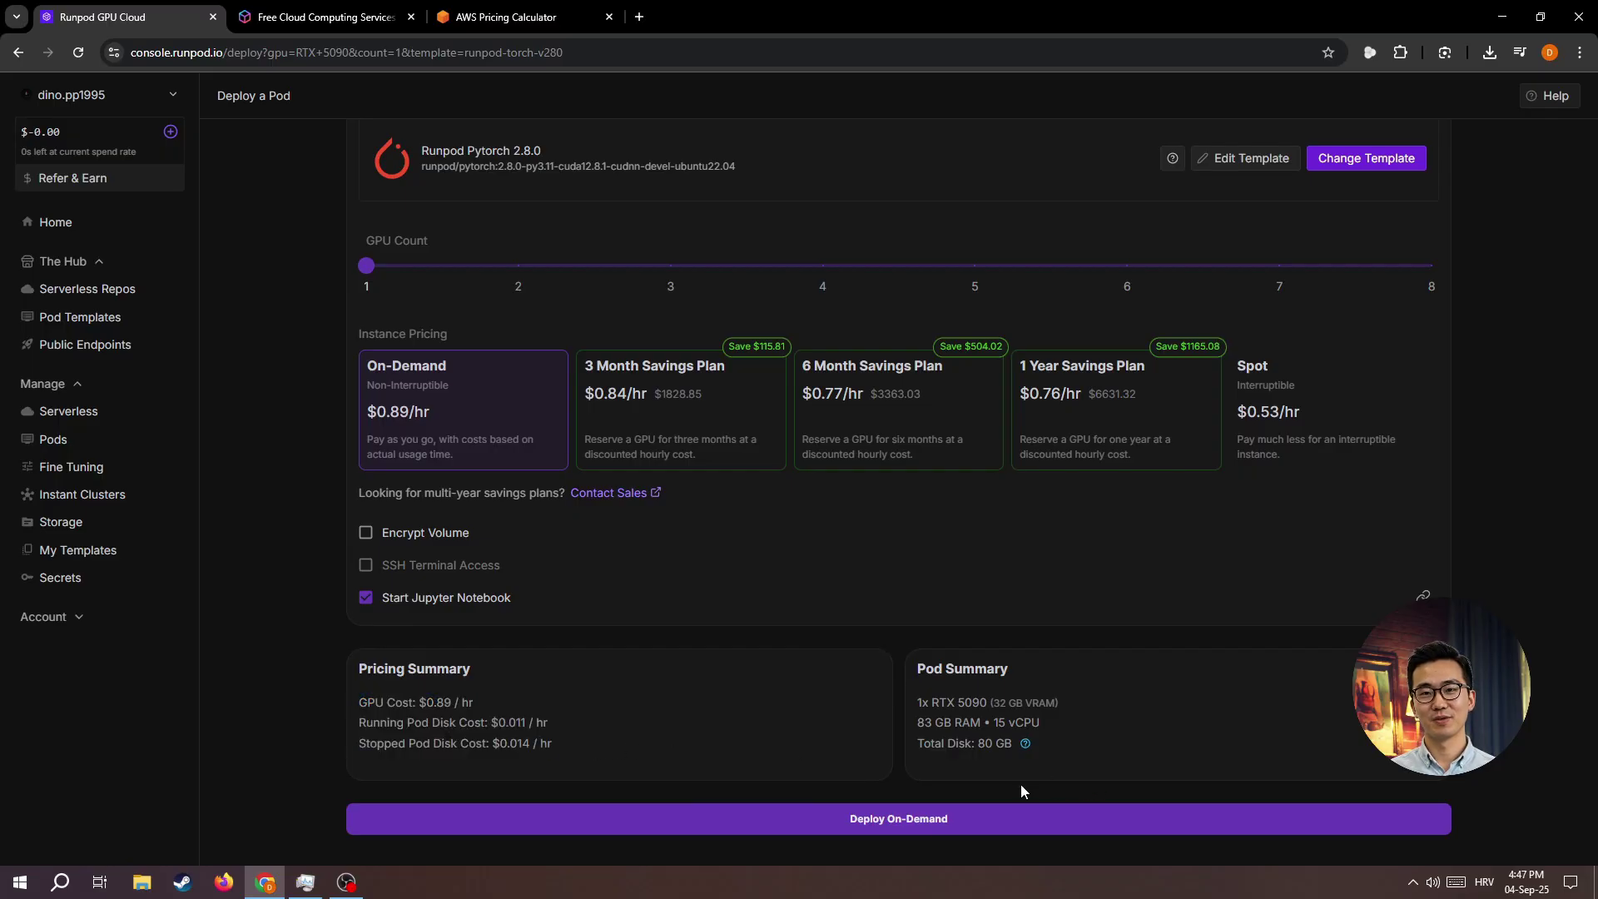
pyautogui.click(890, 822)
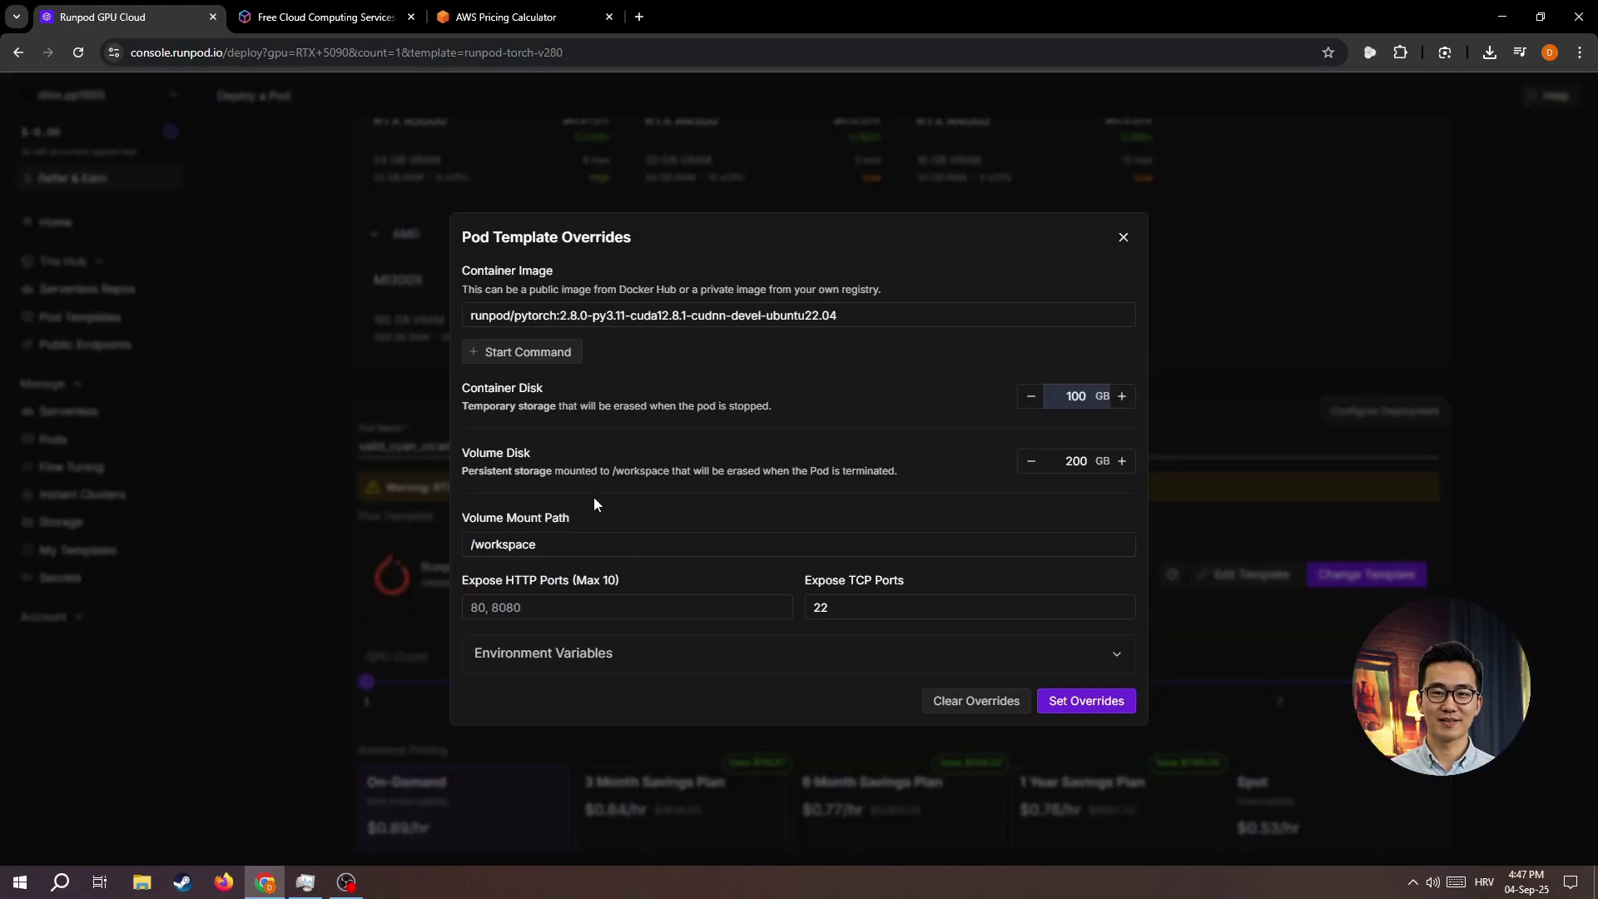
# Apply the 100 GB container and 200 GB volume disk overrides, then browse Hub pod templates
pyautogui.click(1074, 703)
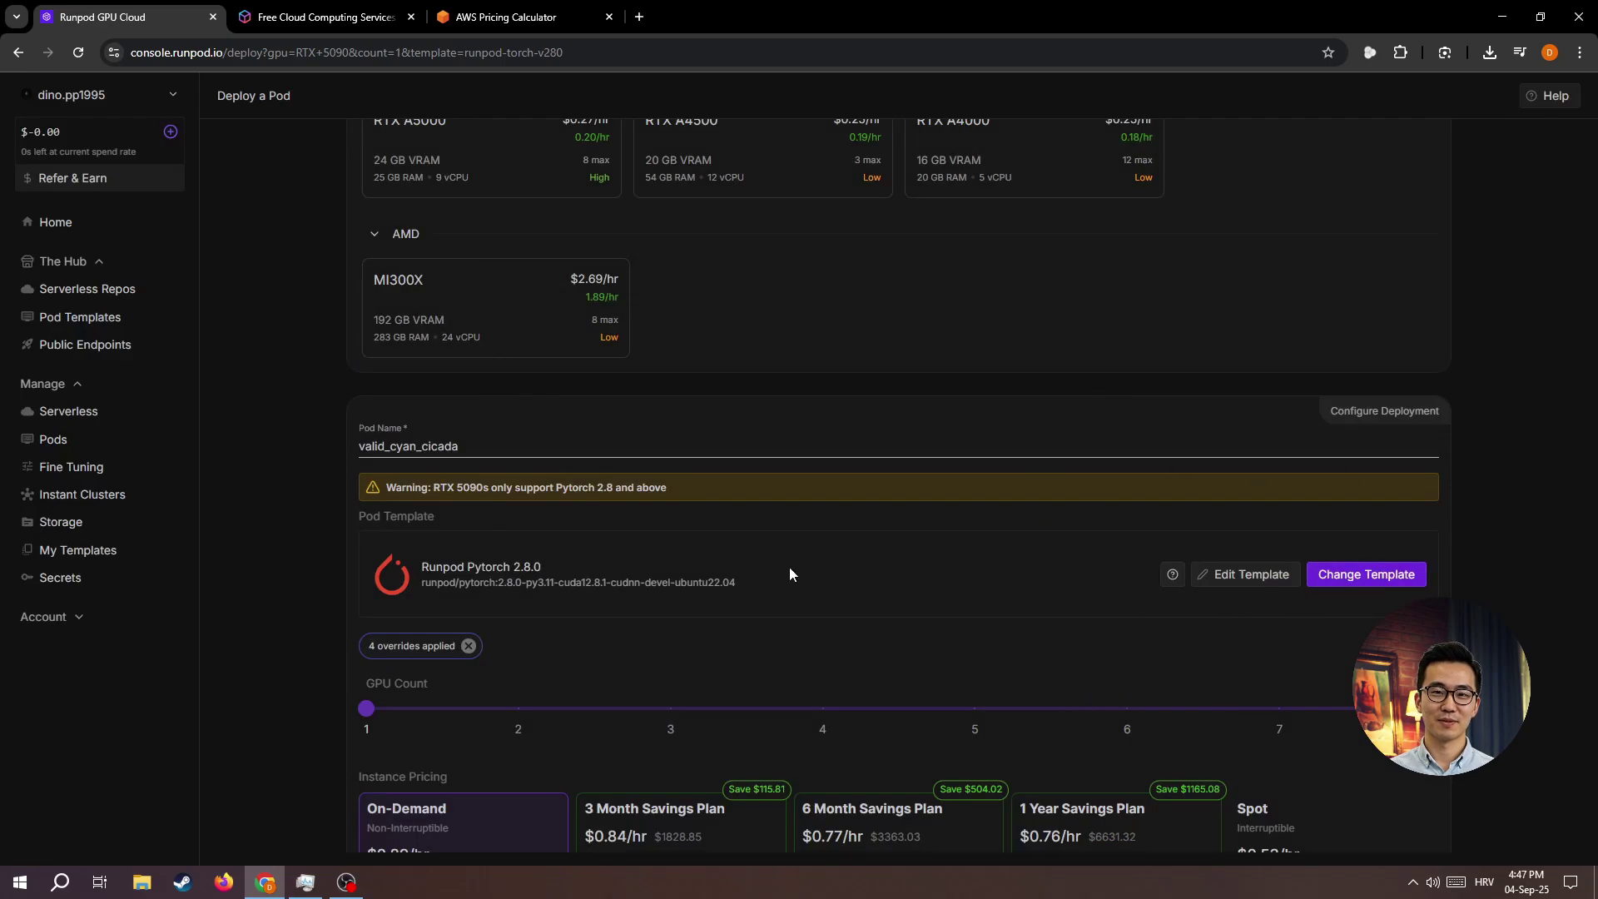
pyautogui.click(1210, 579)
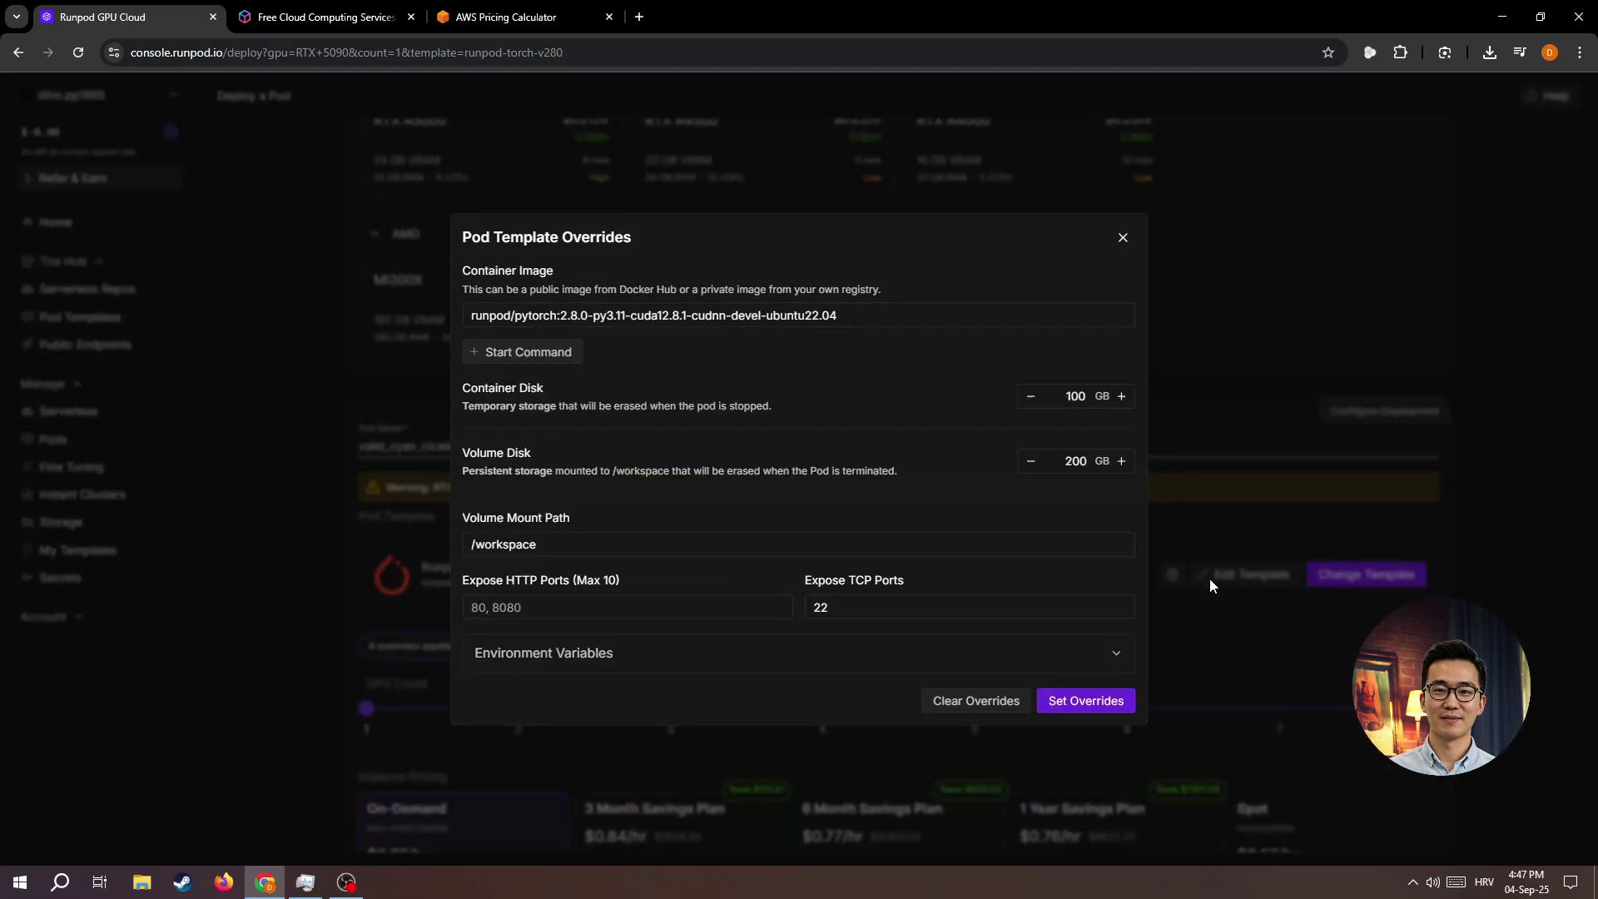
pyautogui.click(684, 315)
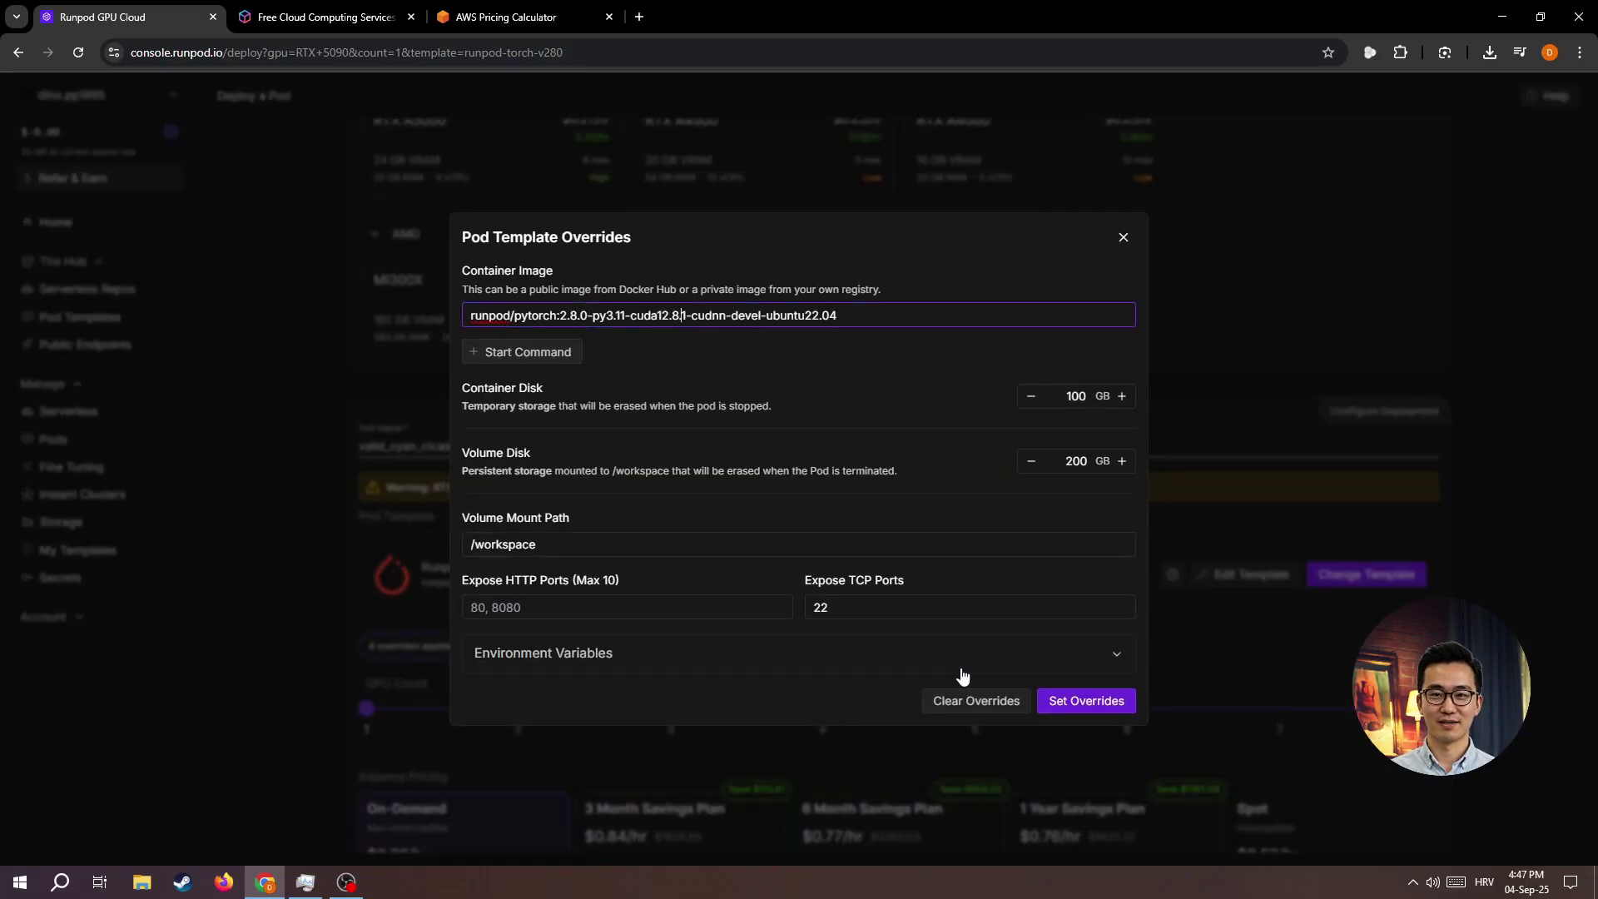
pyautogui.click(1085, 704)
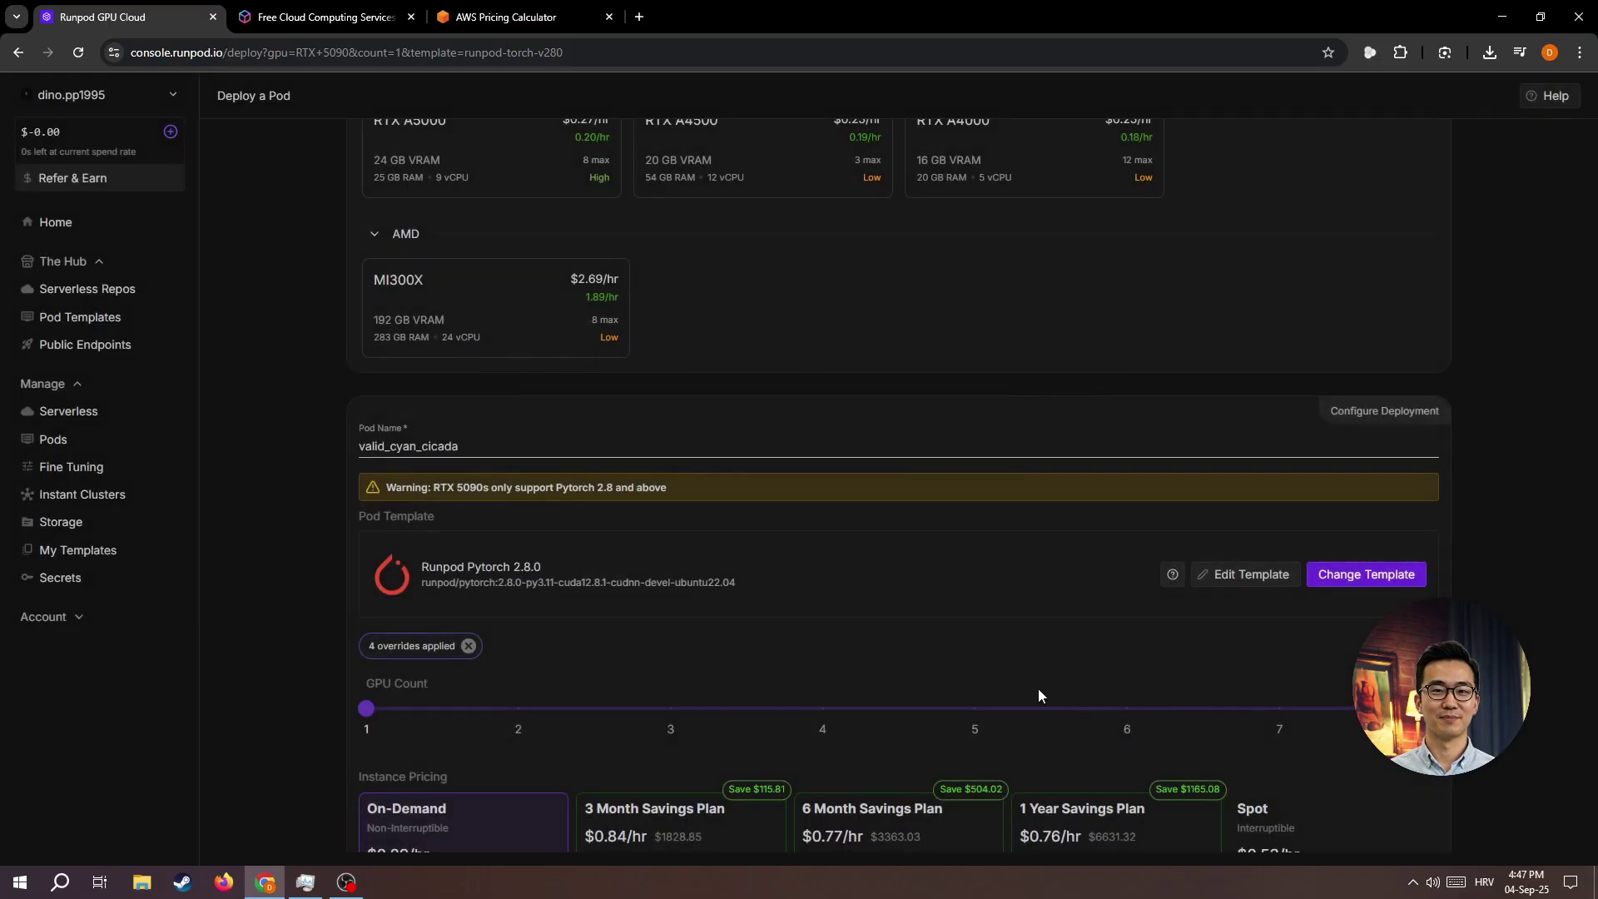
pyautogui.scroll(-4, 873, 642)
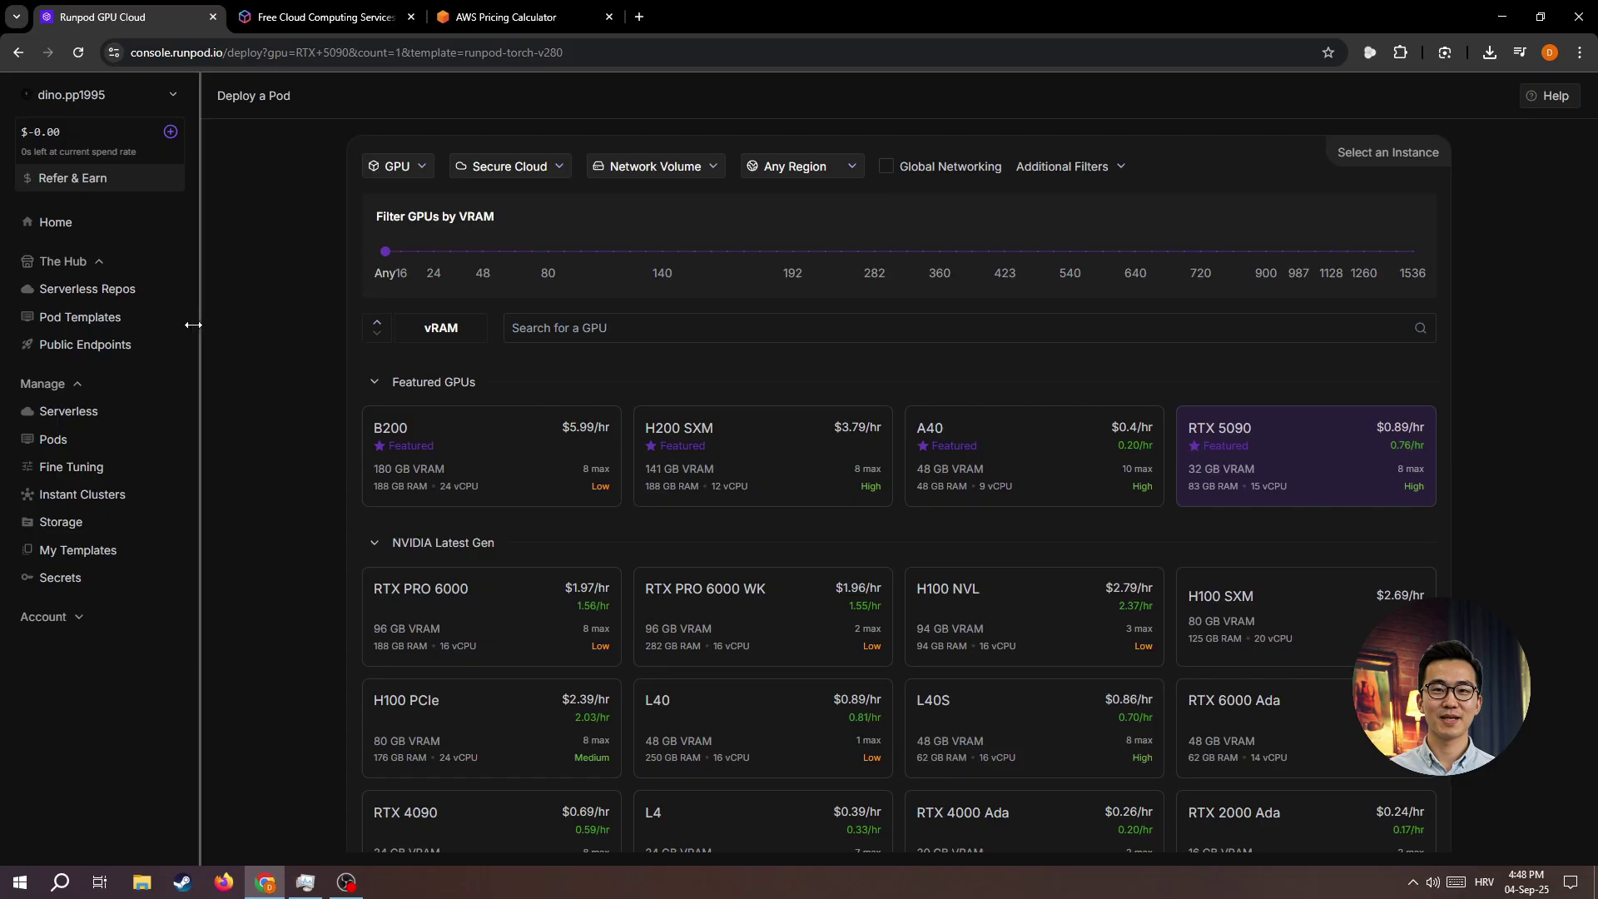
pyautogui.click(130, 323)
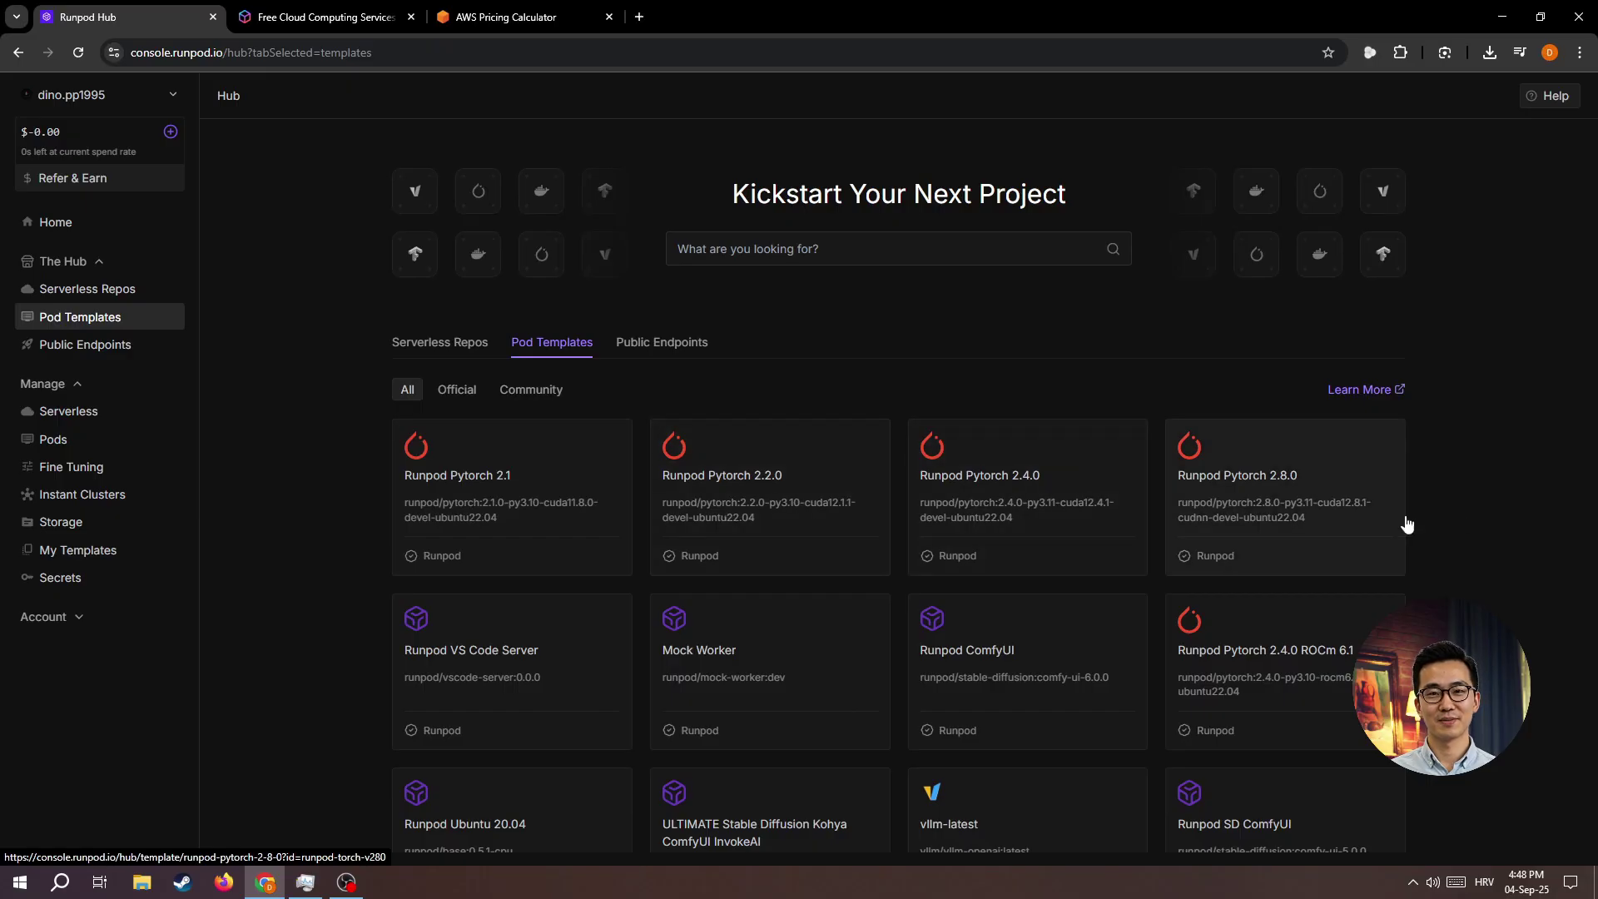
pyautogui.scroll(-3, 1465, 516)
pyautogui.scroll(-1, 1459, 521)
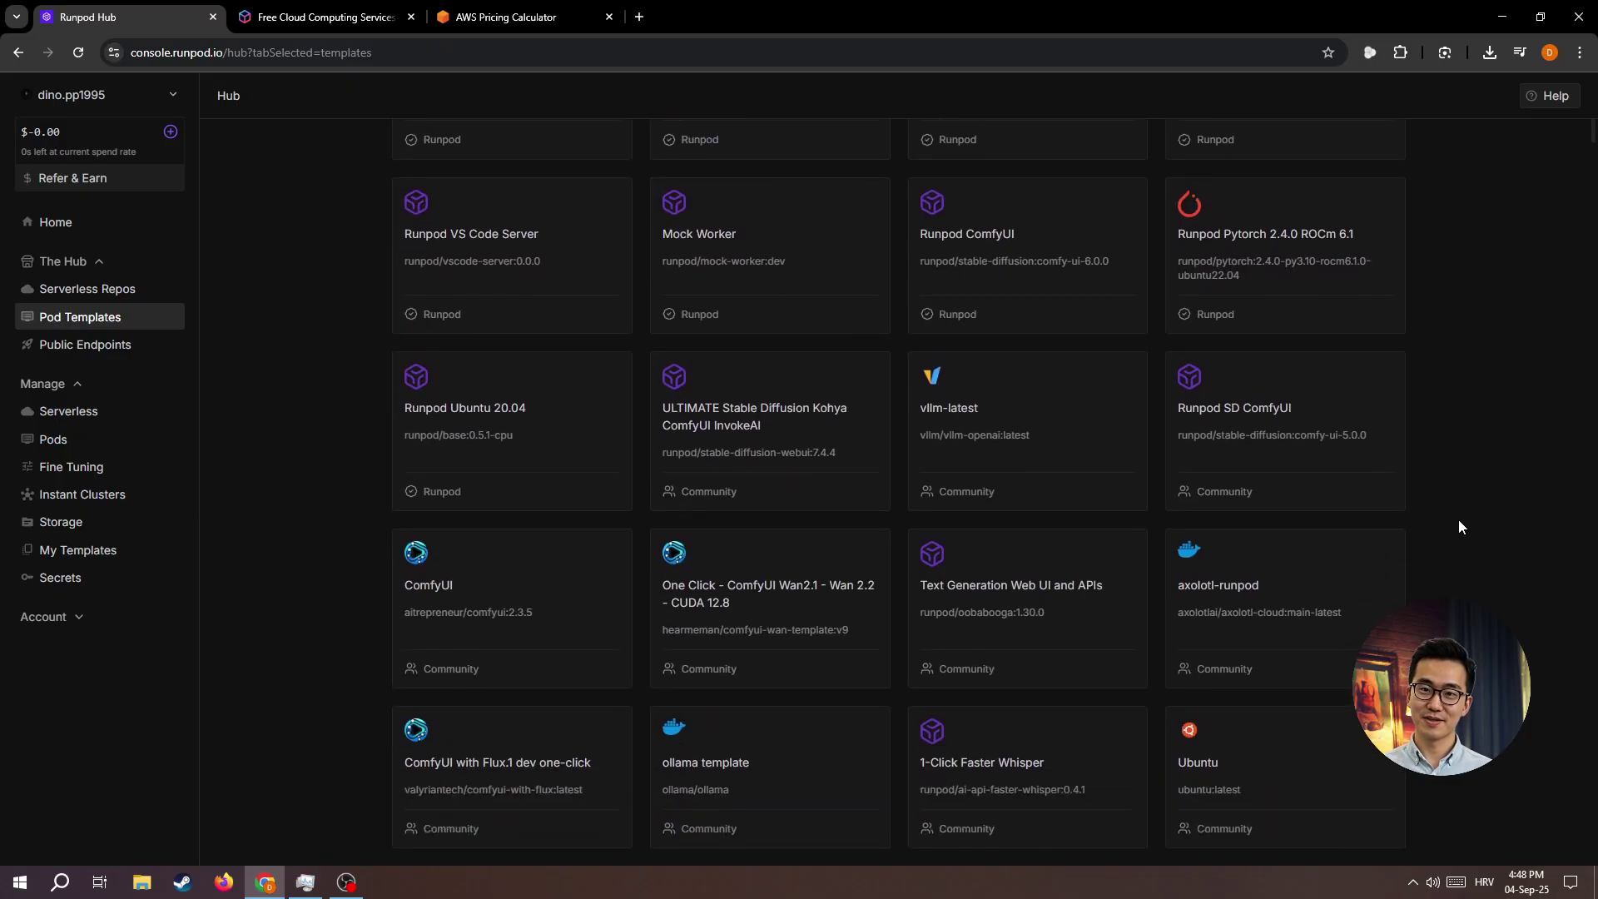
pyautogui.scroll(-1, 1458, 521)
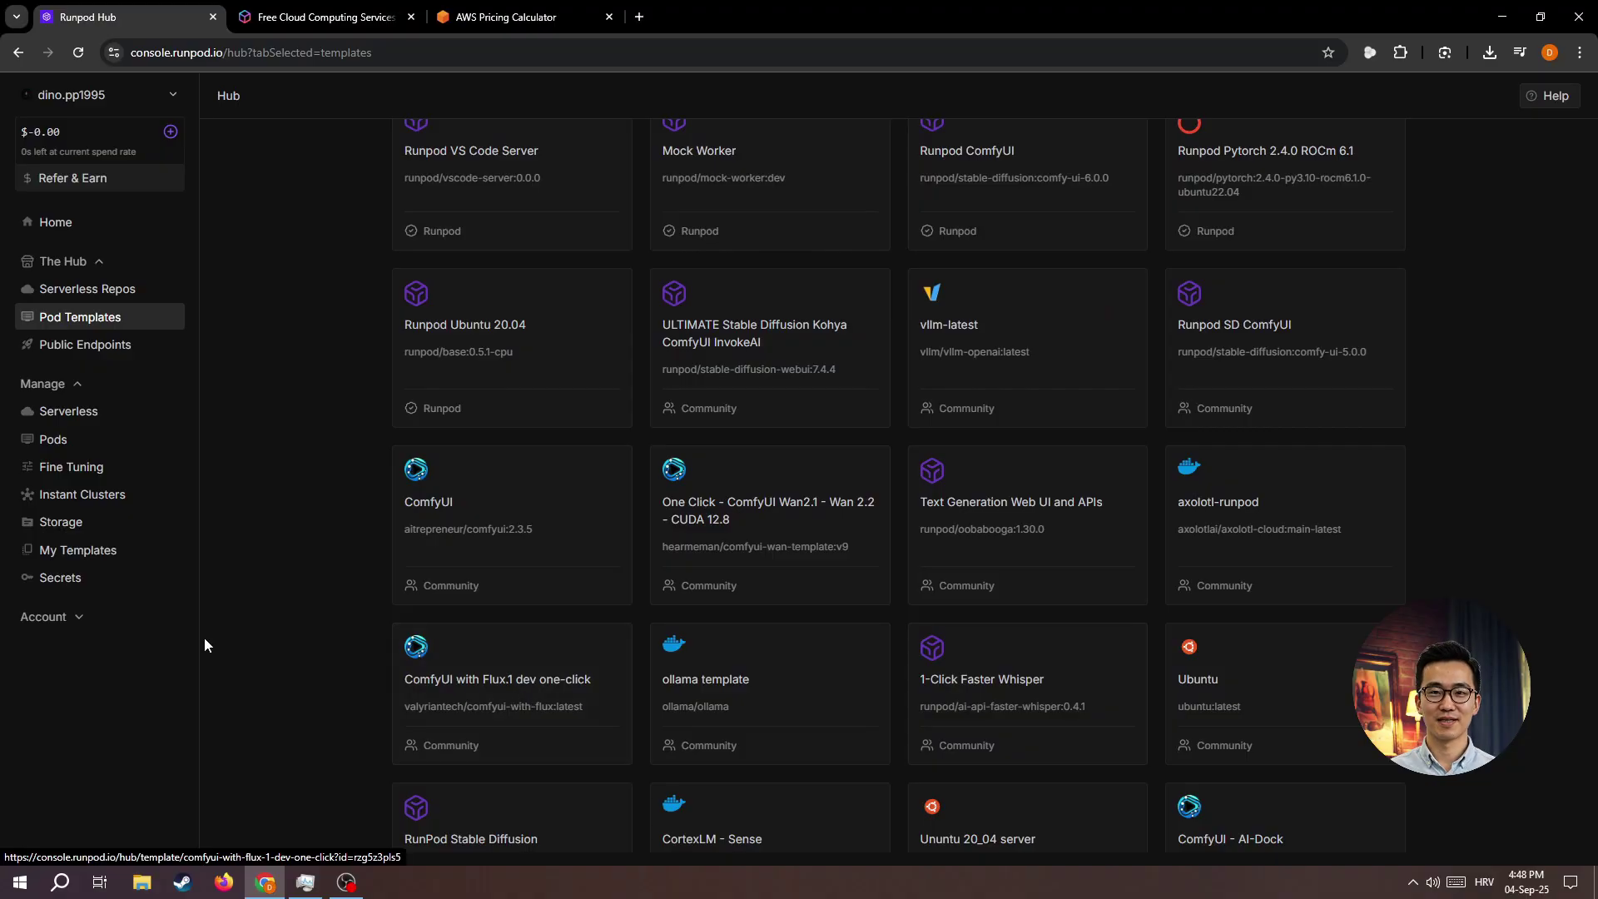
pyautogui.scroll(-1, 291, 625)
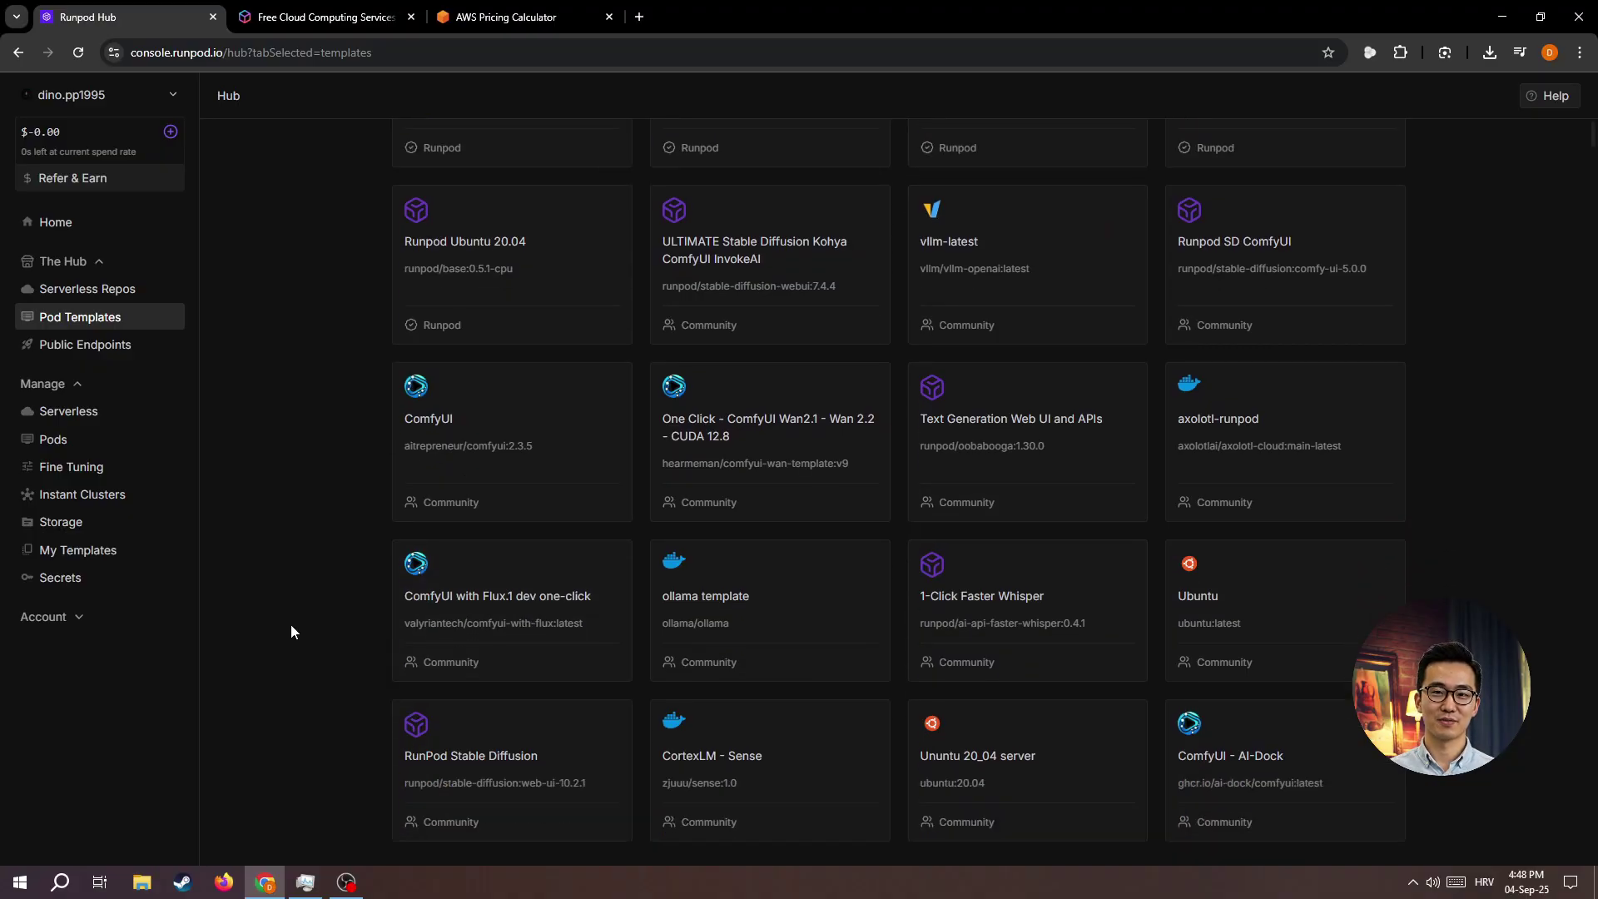
# Open the ComfyUI with Flux.1 dev one-click template and start deploying a pod from it
pyautogui.click(552, 657)
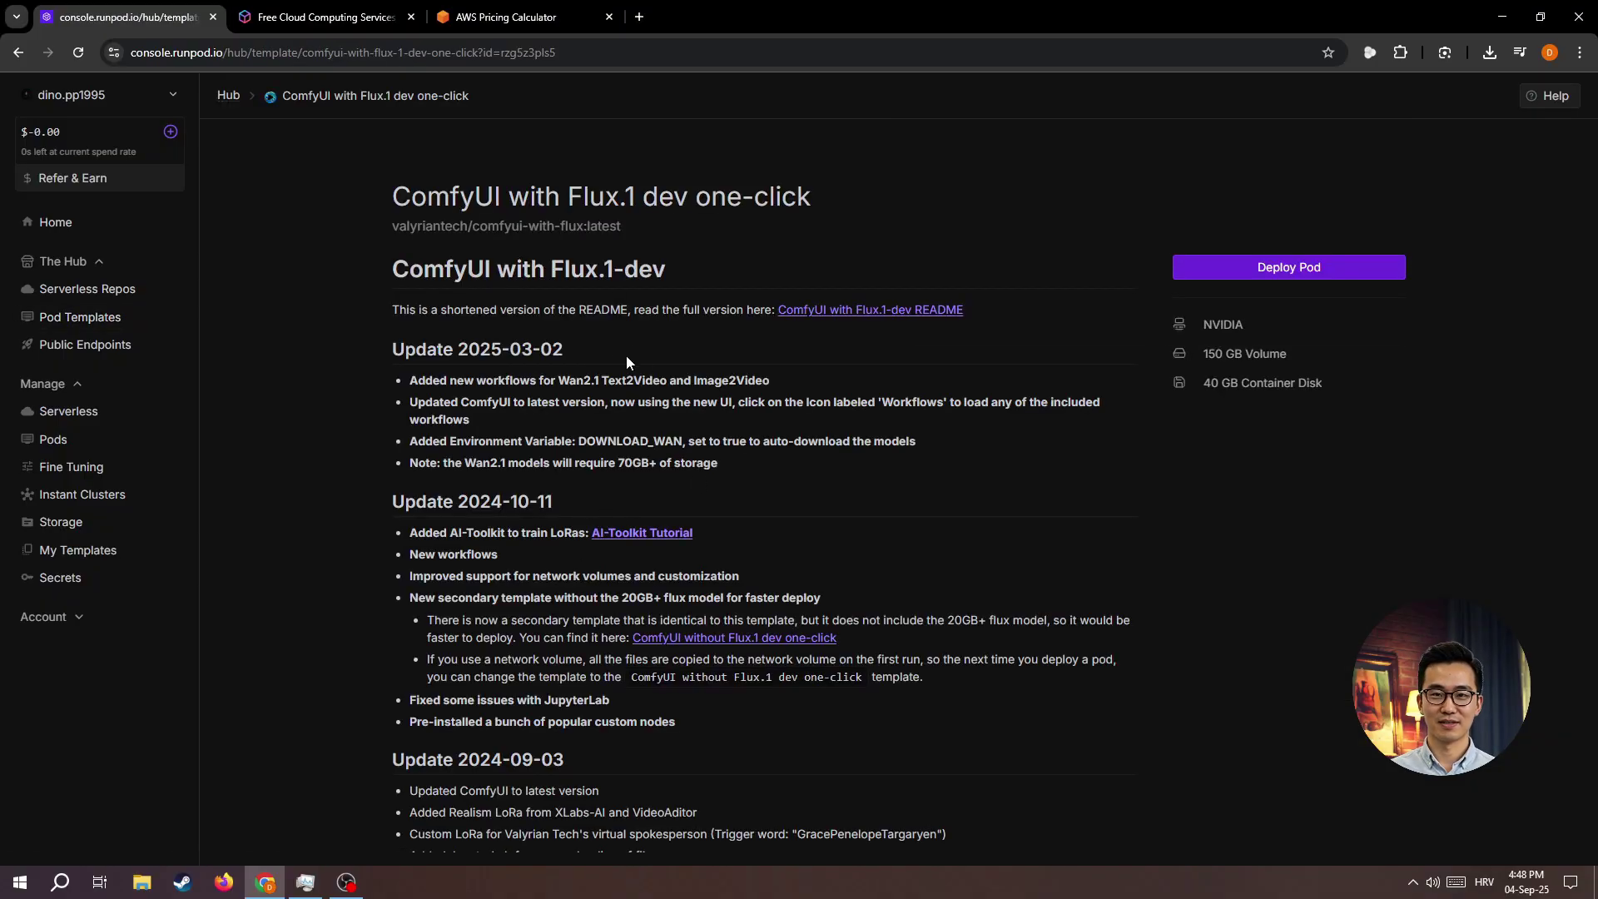
pyautogui.scroll(-1, 618, 353)
pyautogui.scroll(-1, 617, 353)
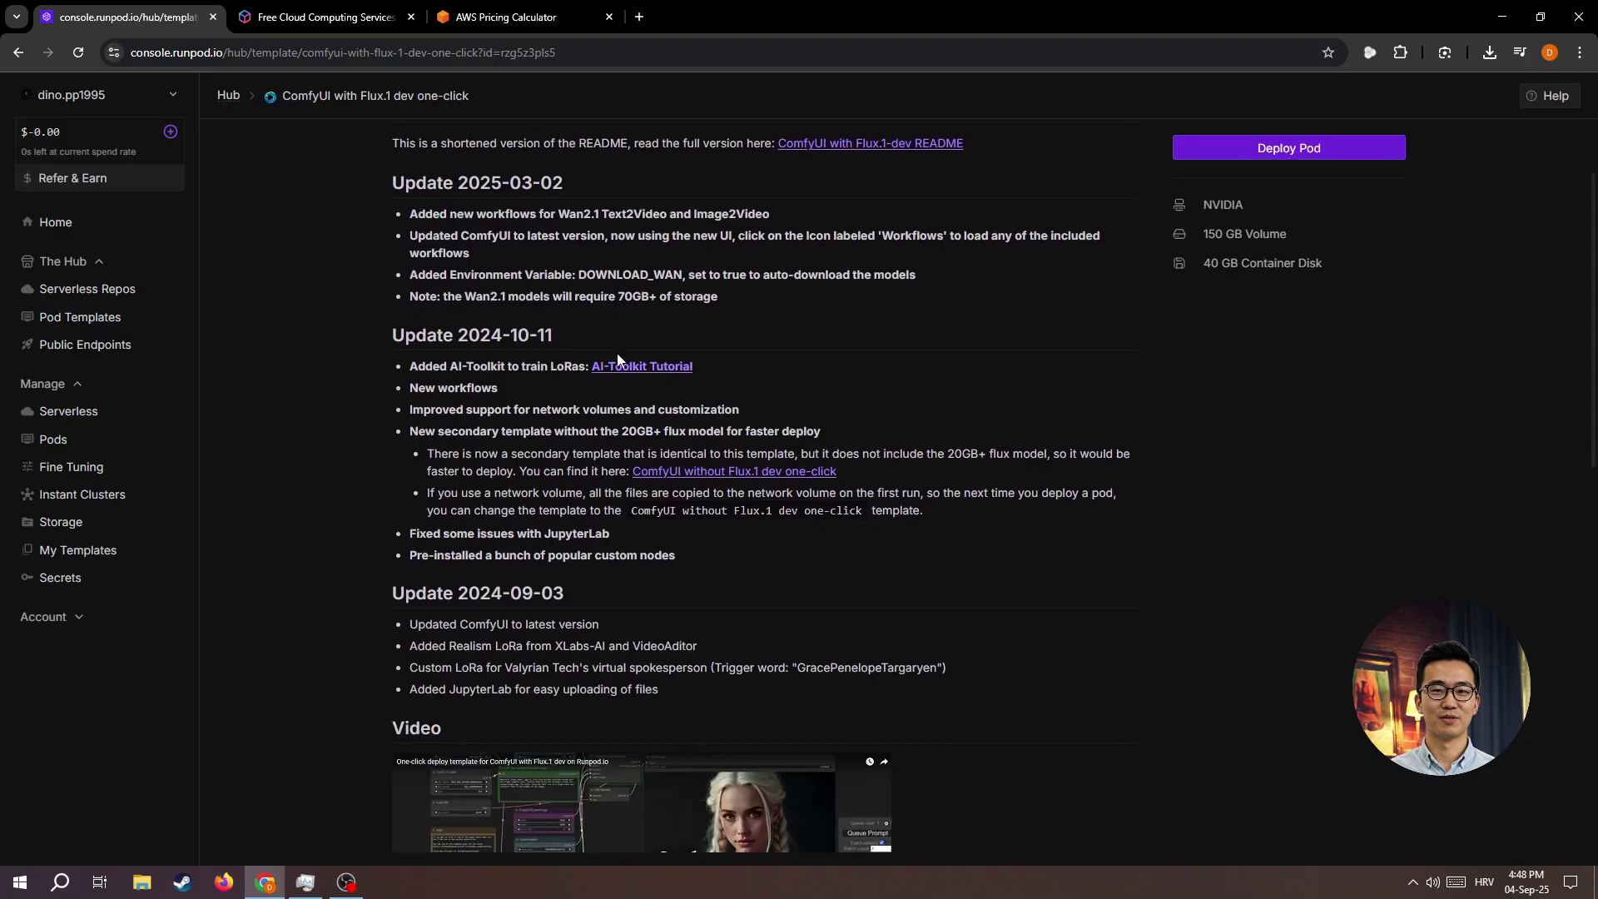
pyautogui.scroll(-1, 617, 354)
pyautogui.scroll(-1, 618, 354)
pyautogui.scroll(-1, 617, 359)
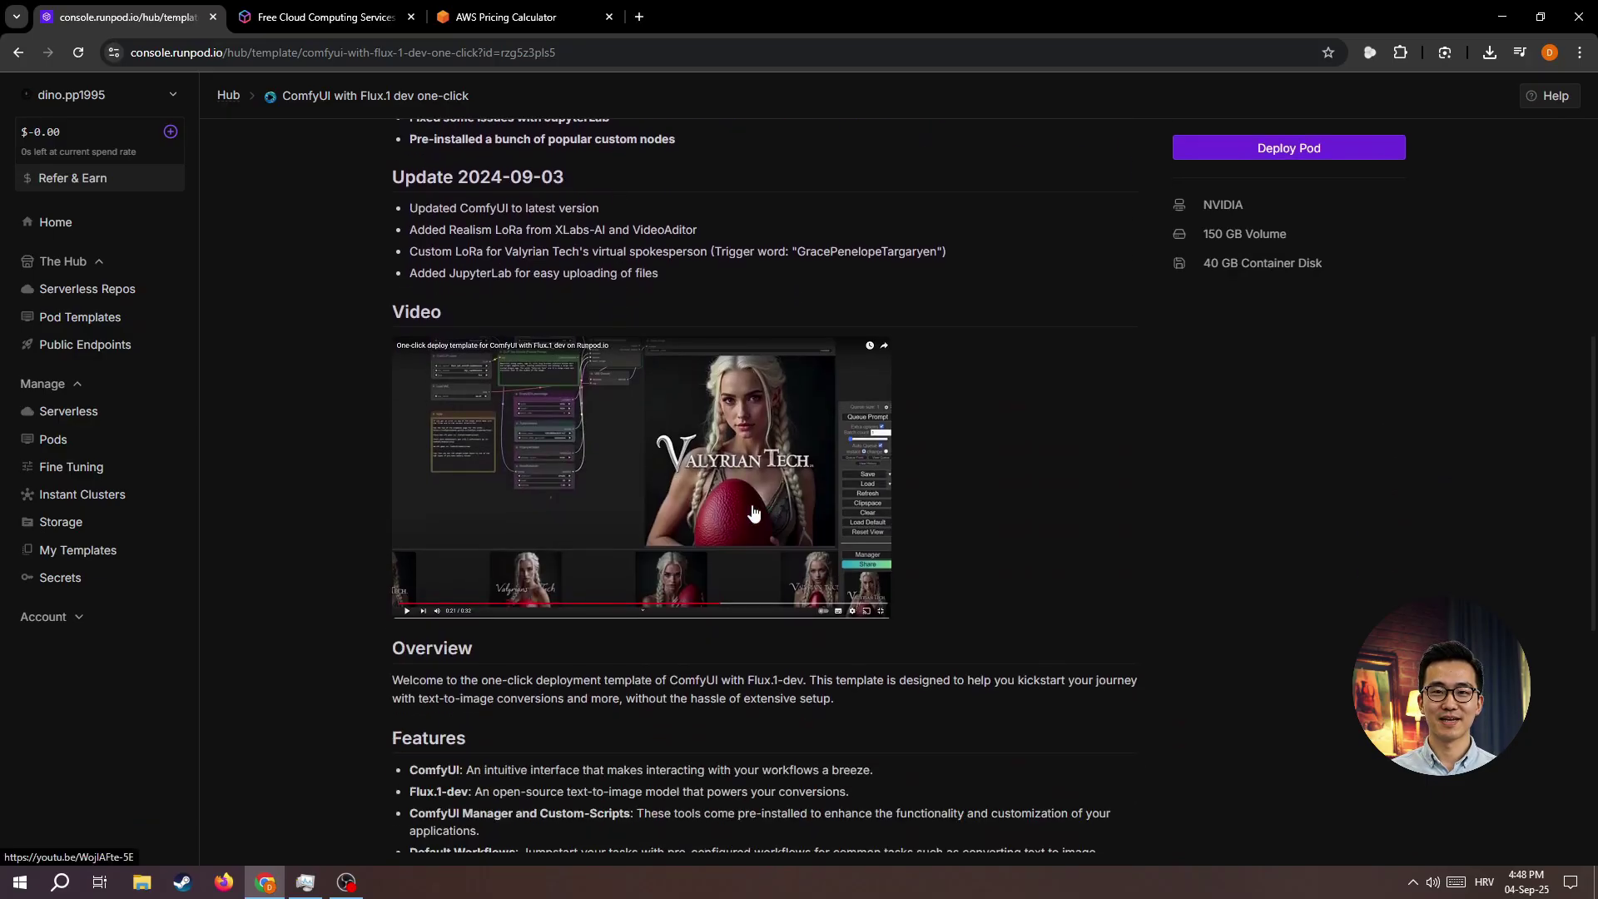
pyautogui.scroll(-1, 991, 570)
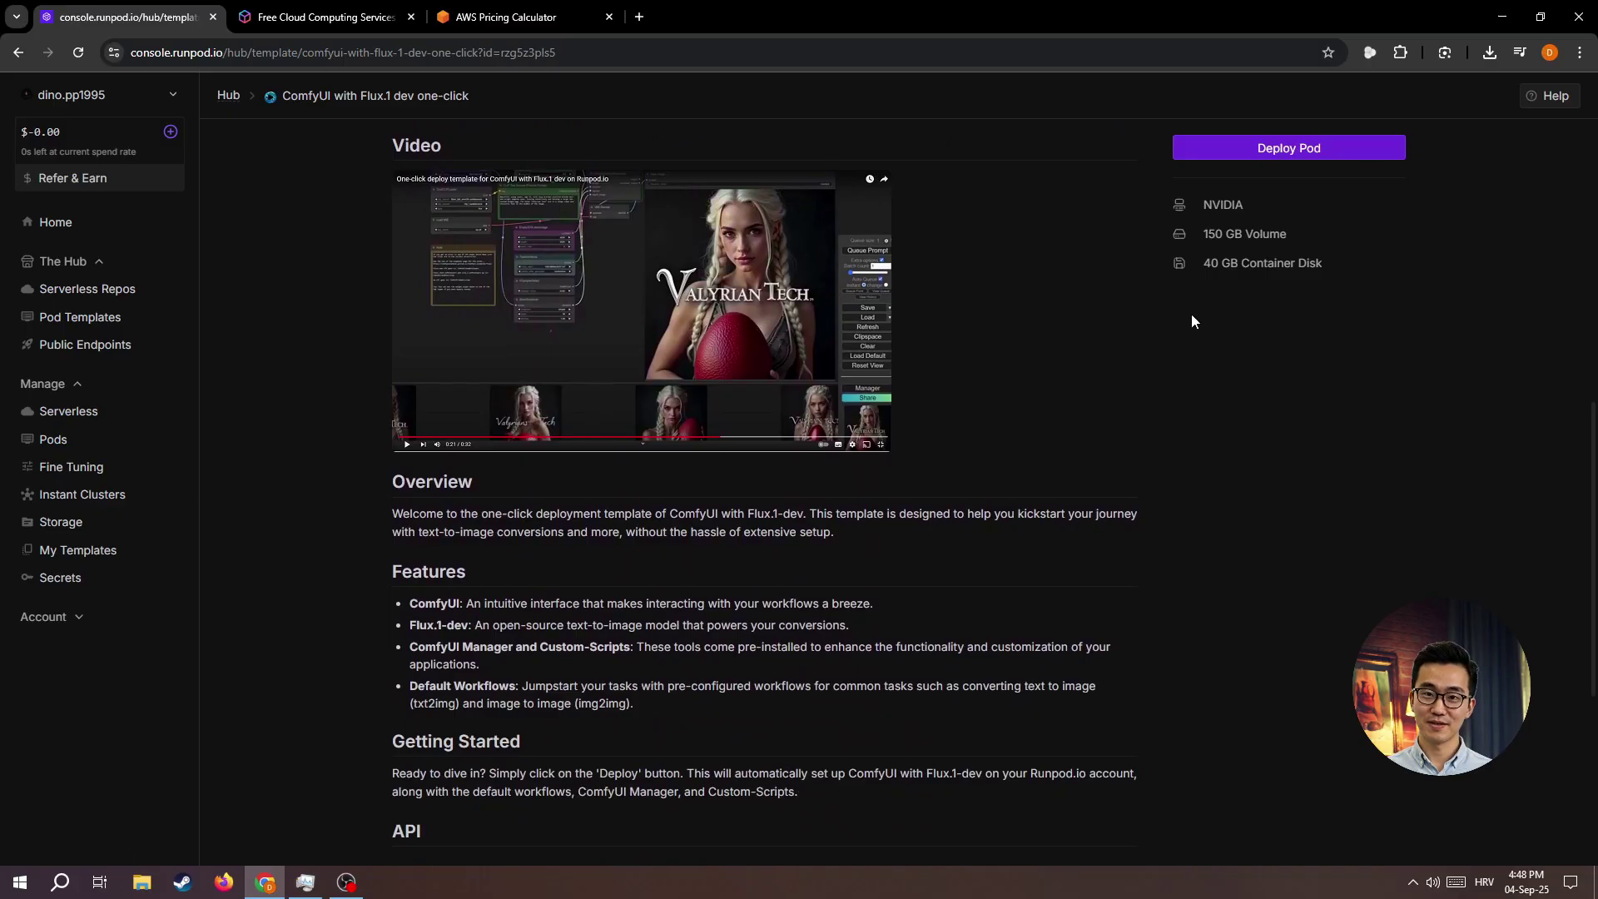
pyautogui.click(1319, 159)
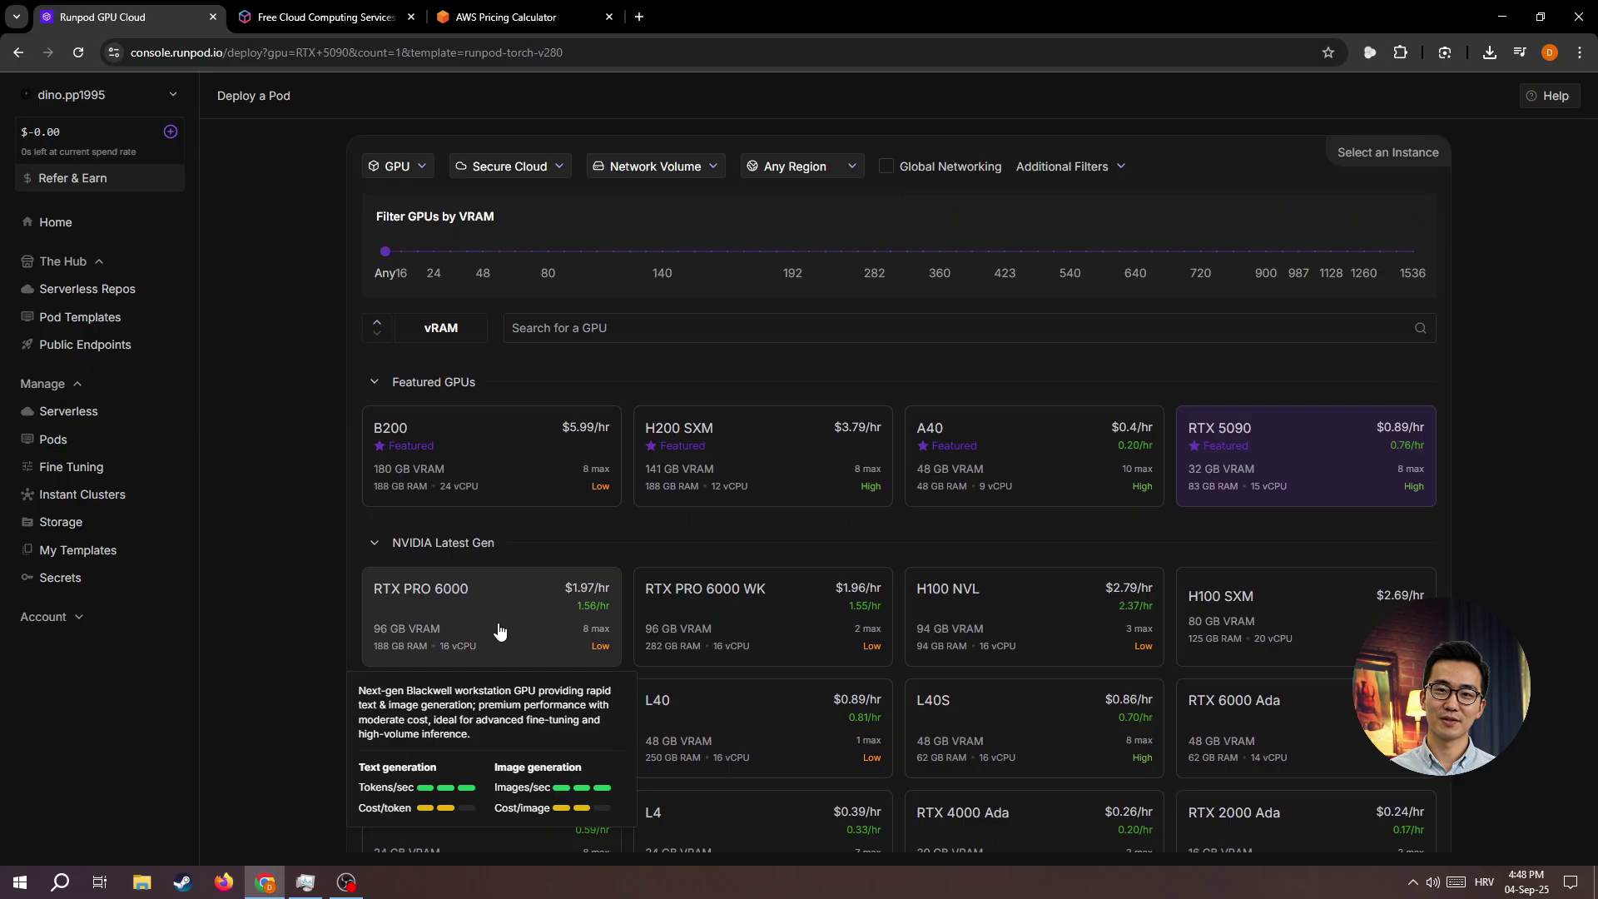
pyautogui.scroll(-2, 500, 629)
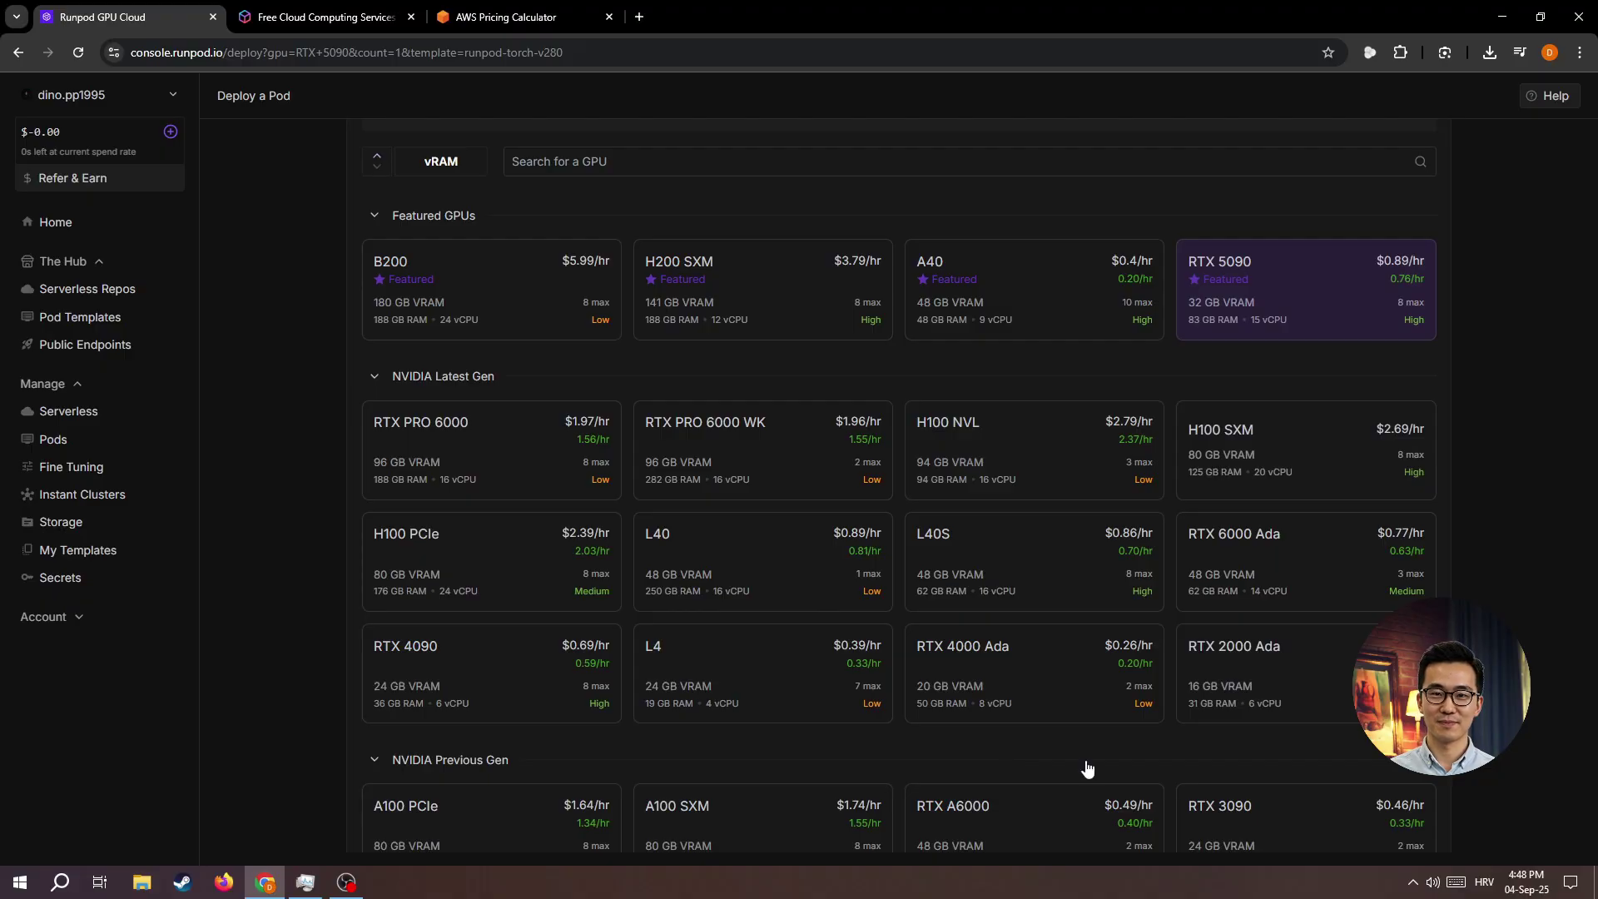
pyautogui.scroll(-3, 1087, 768)
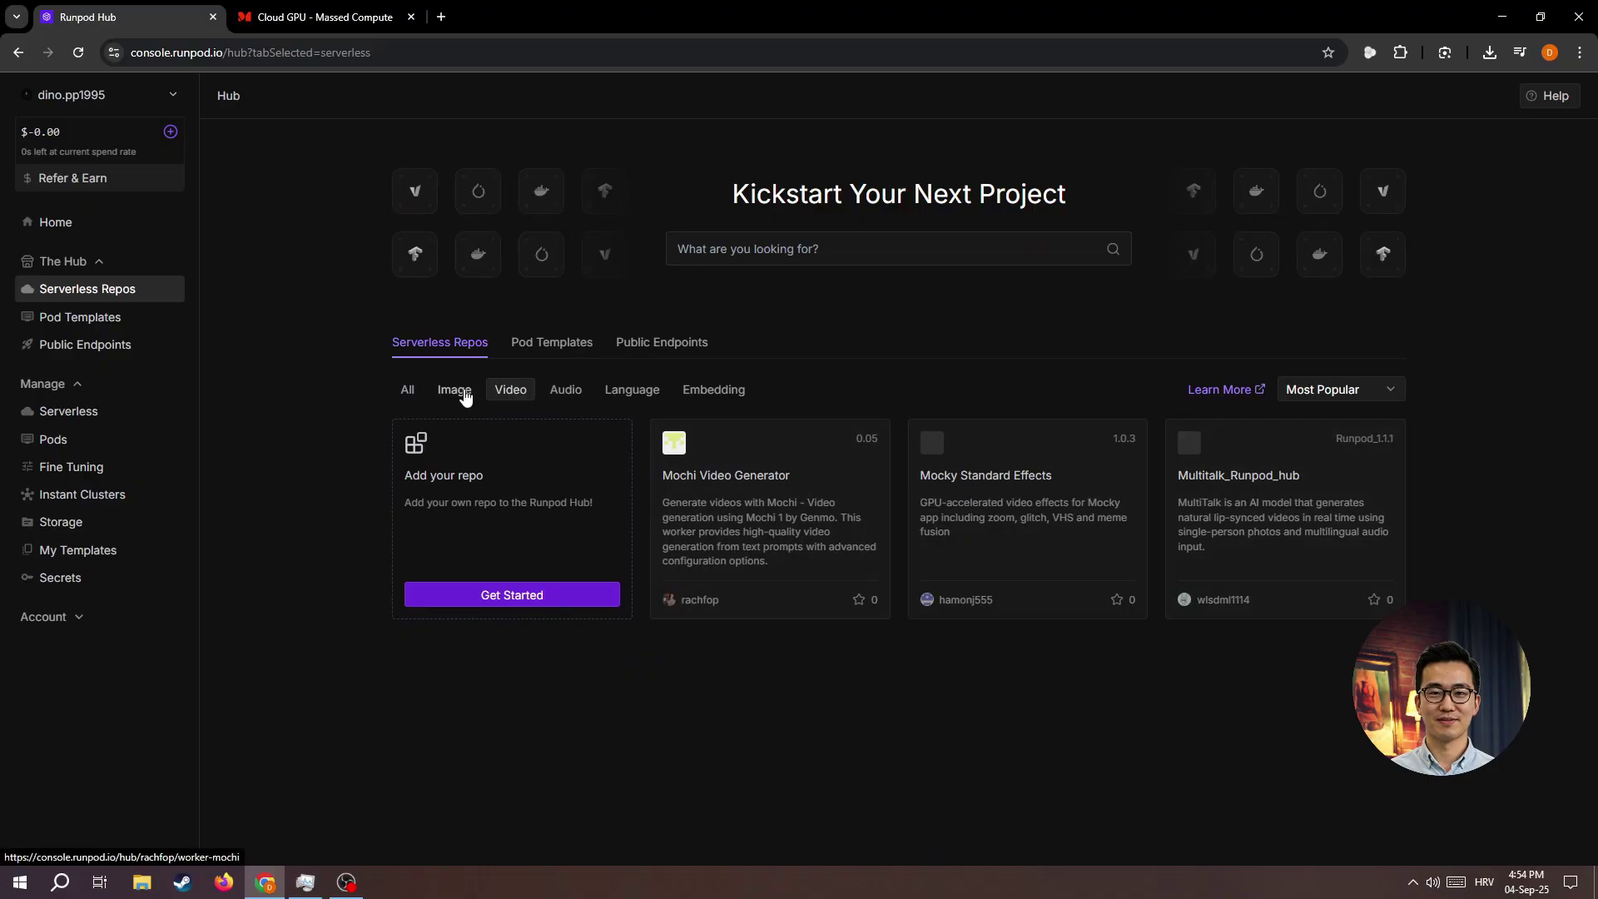
# Browse the Image, Video, Embedding and All repo categories, then search the Hub for 'wan'
pyautogui.click(455, 389)
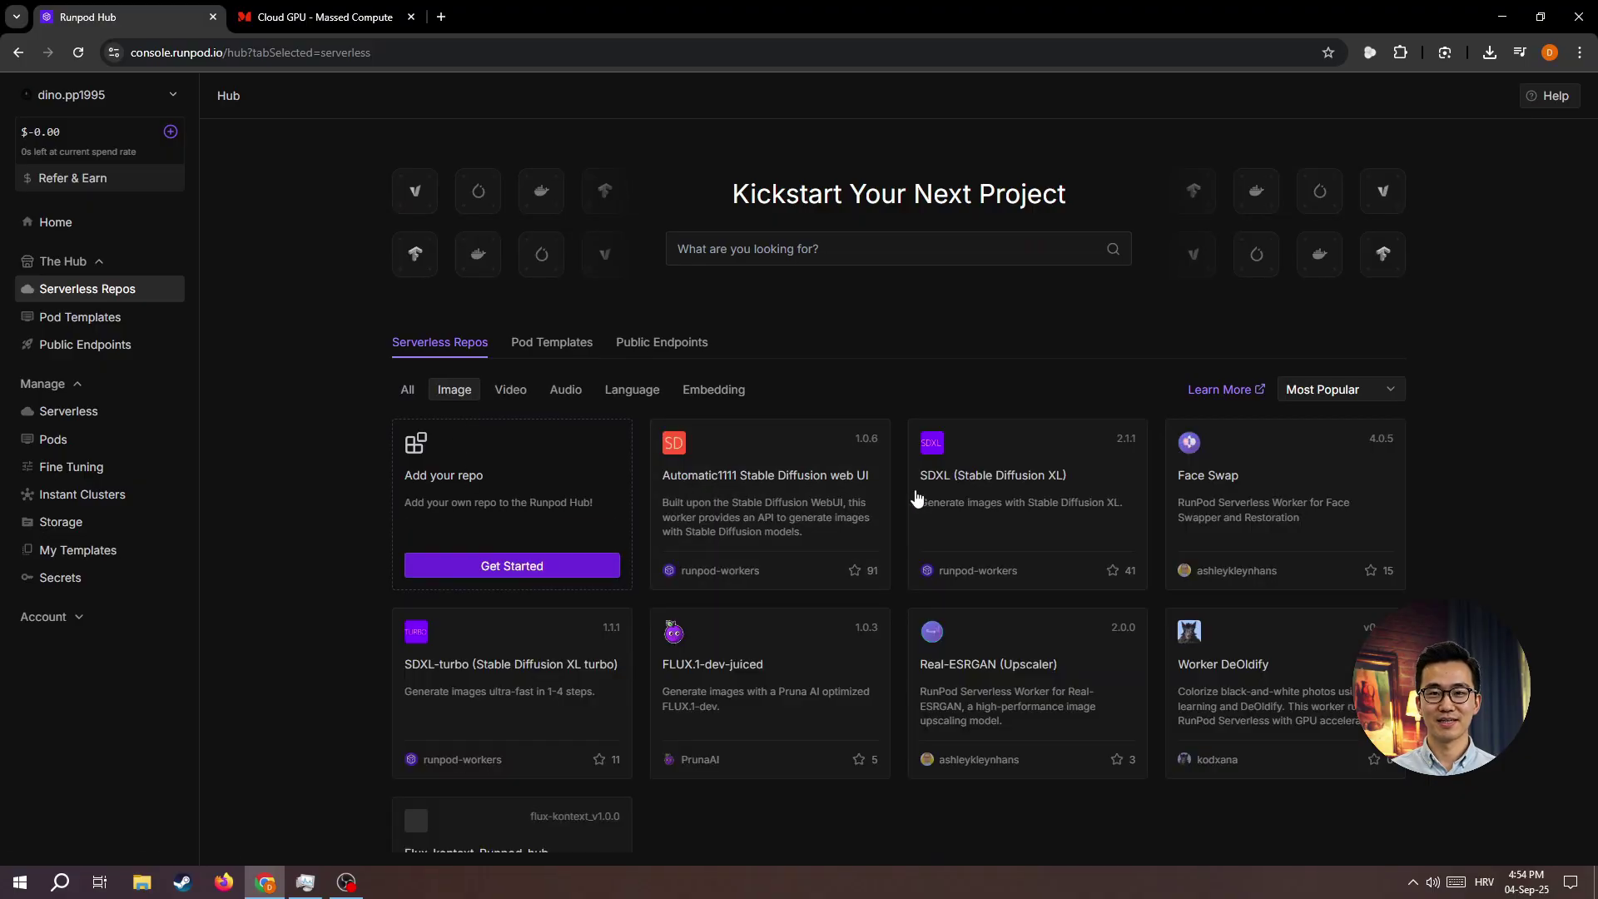
pyautogui.scroll(-1, 1266, 563)
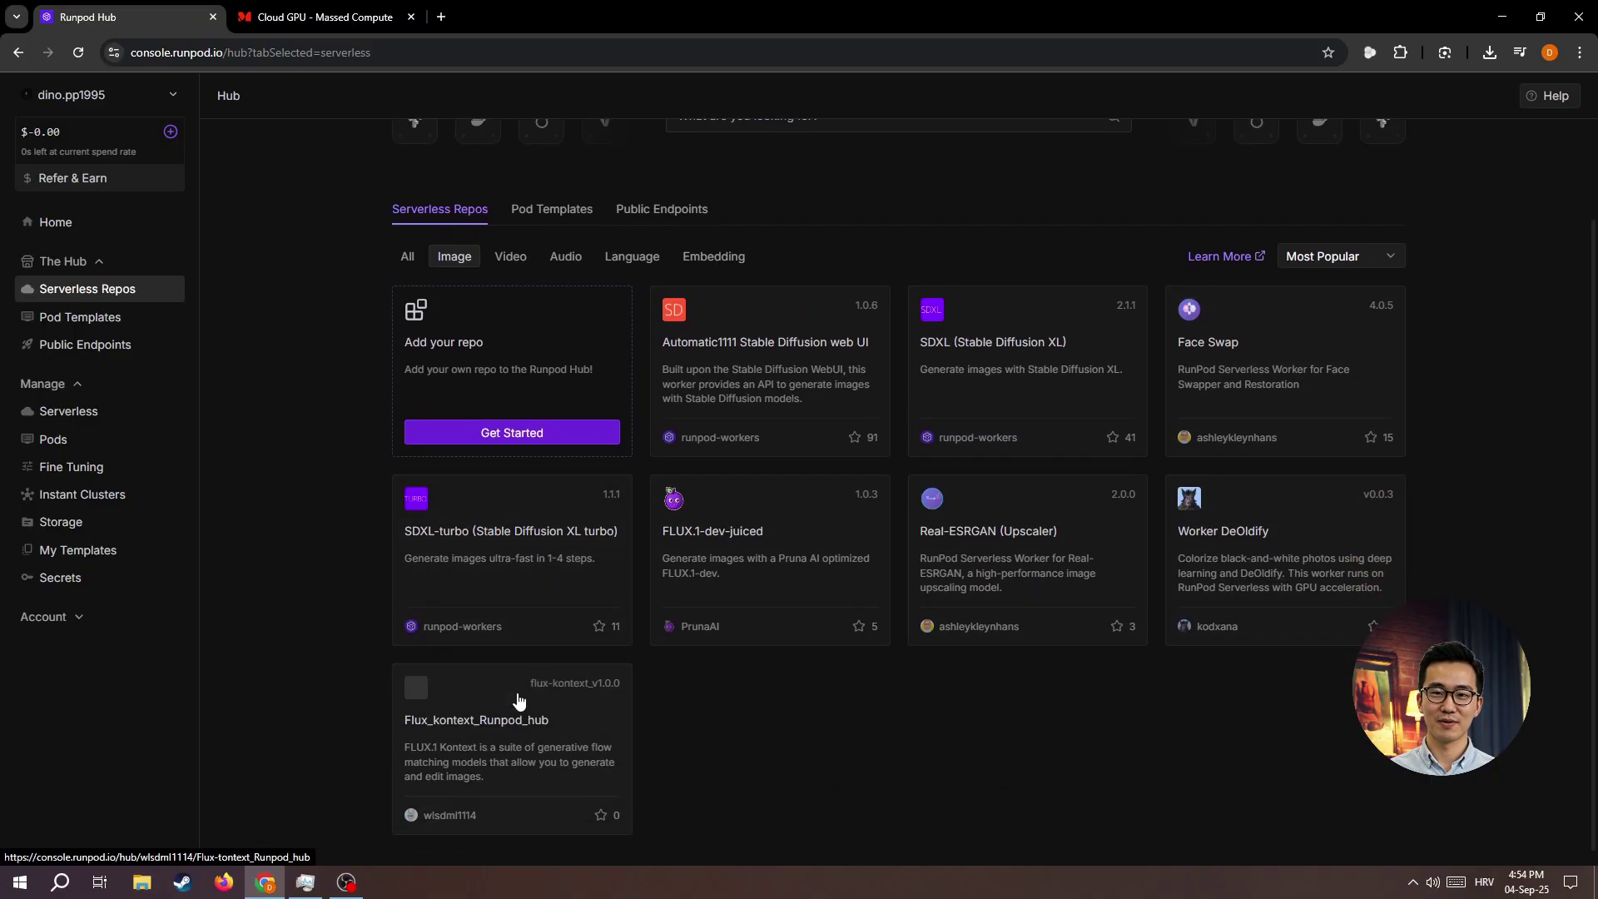
pyautogui.scroll(2, 555, 587)
pyautogui.click(507, 392)
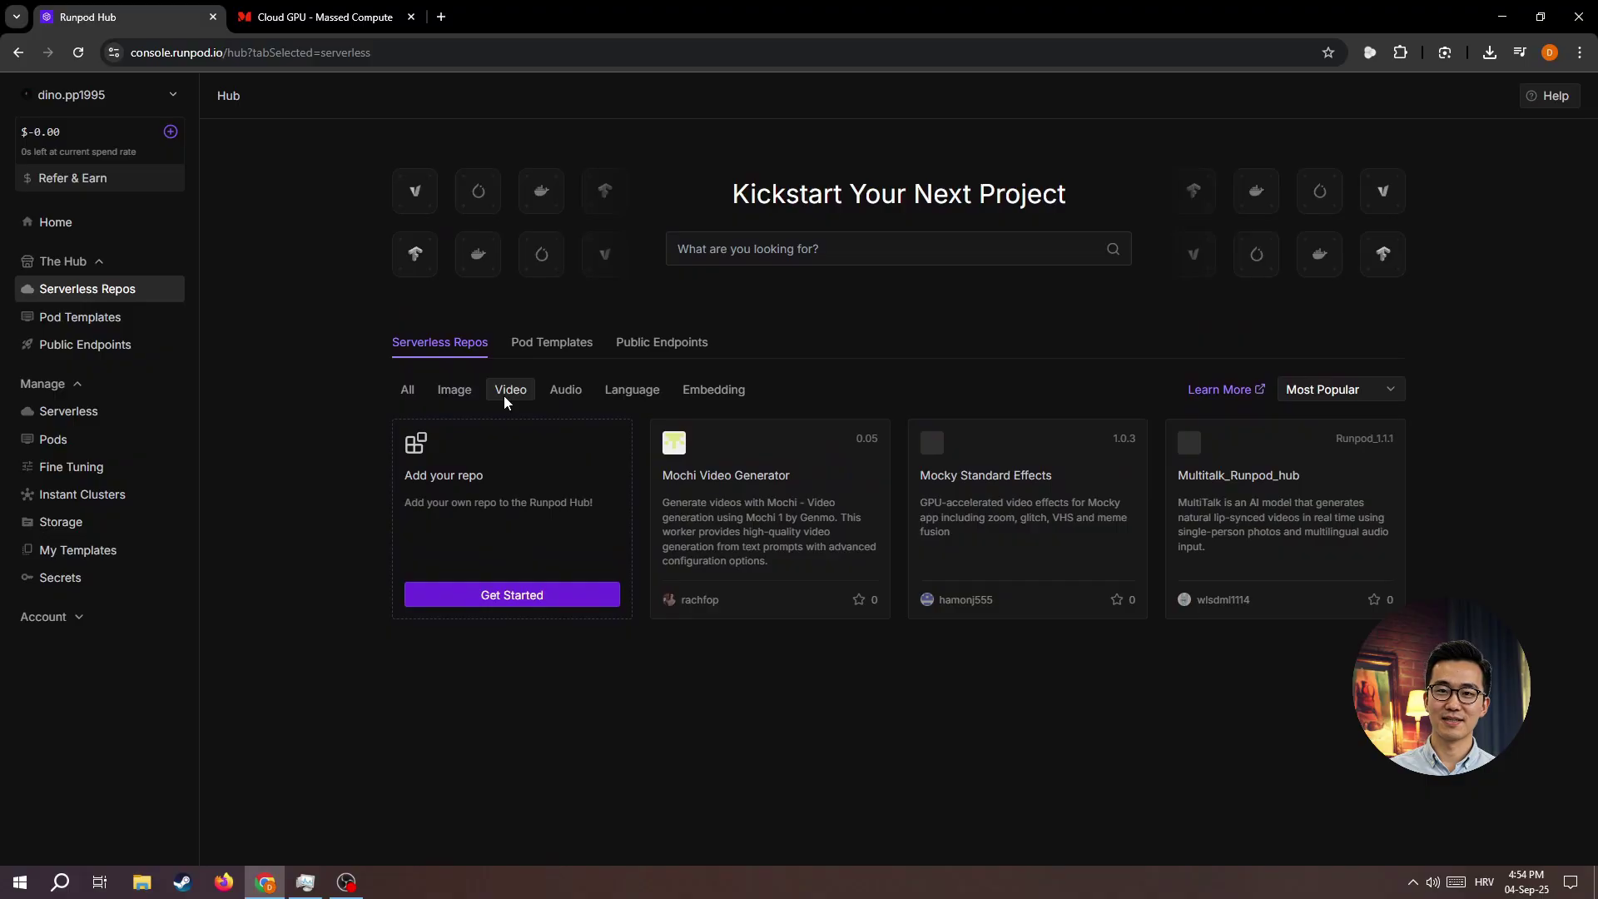
pyautogui.click(728, 395)
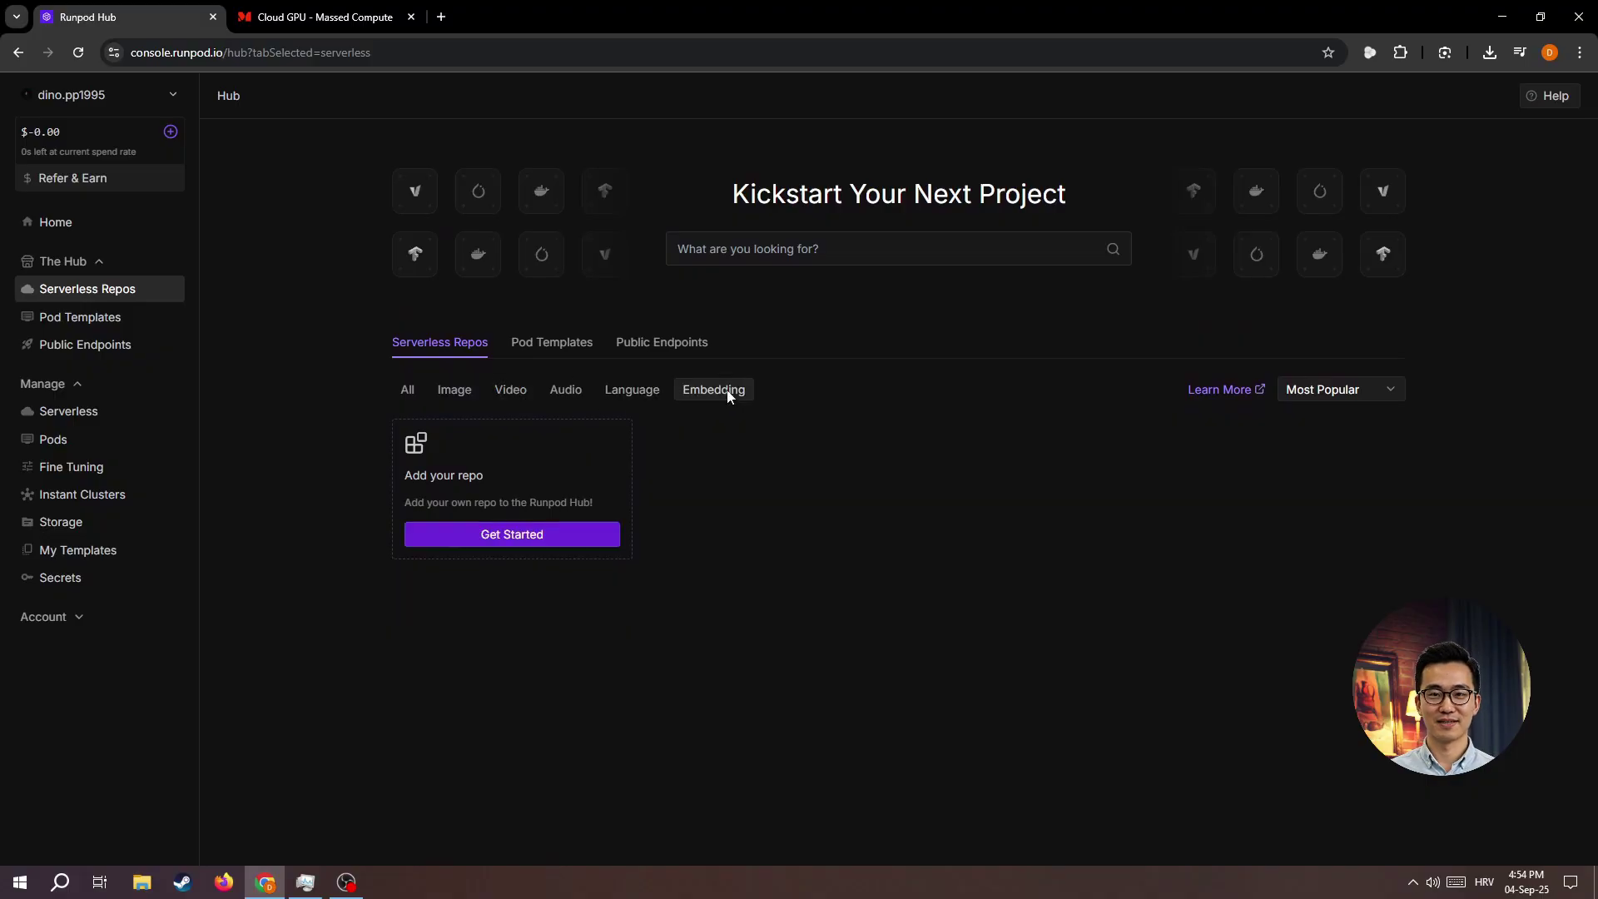
pyautogui.click(416, 390)
pyautogui.scroll(-3, 1230, 510)
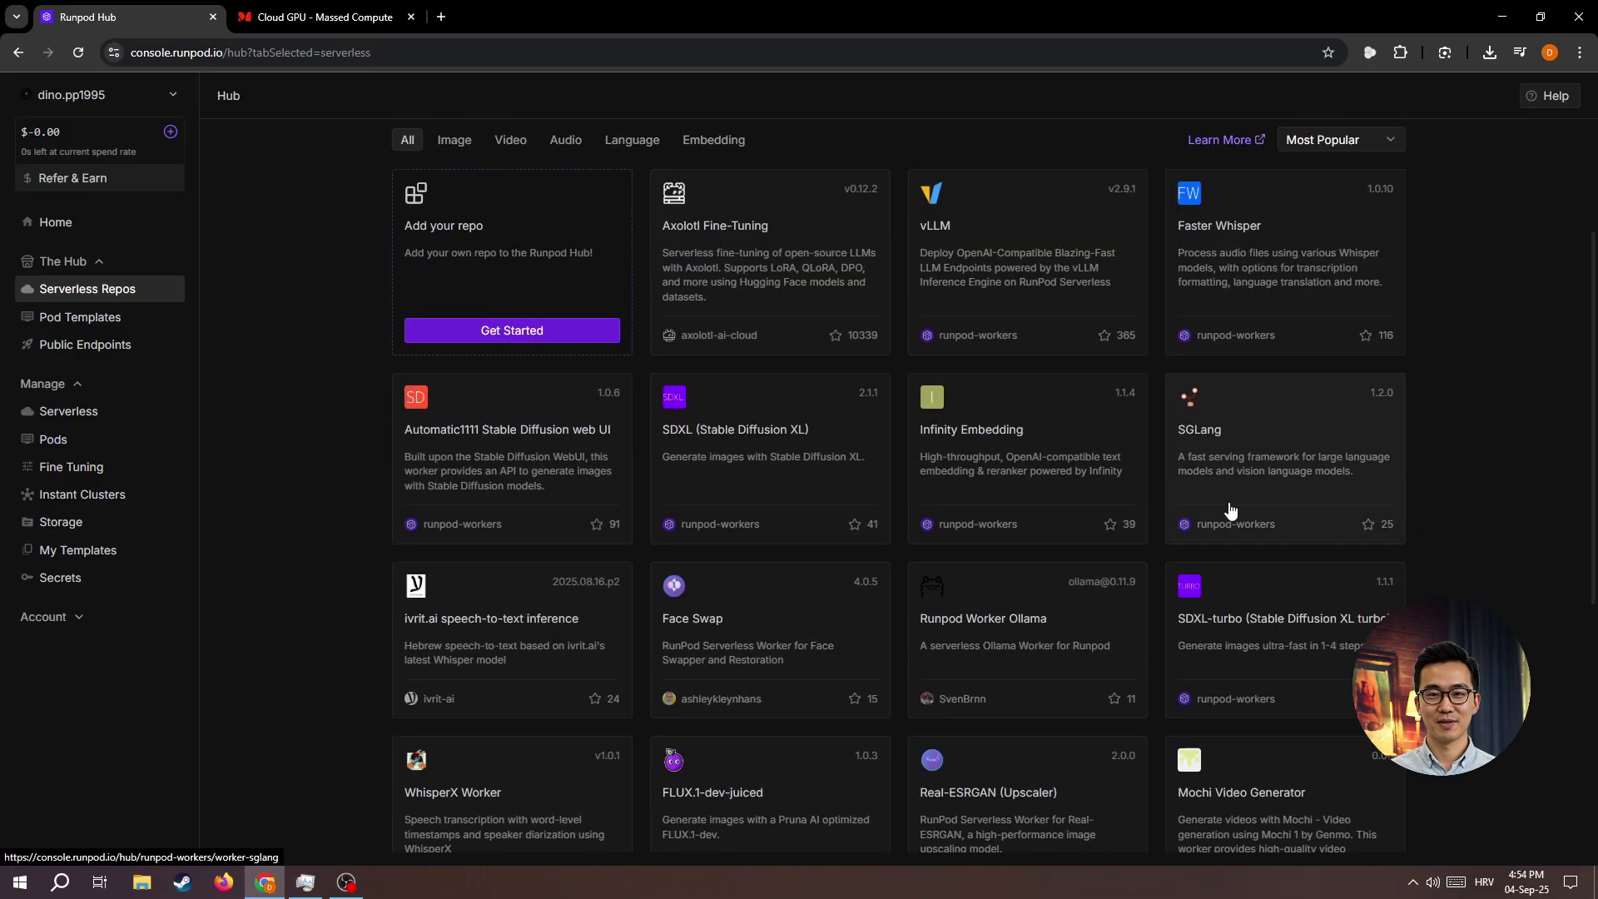
pyautogui.scroll(-2, 1230, 509)
pyautogui.scroll(-2, 898, 493)
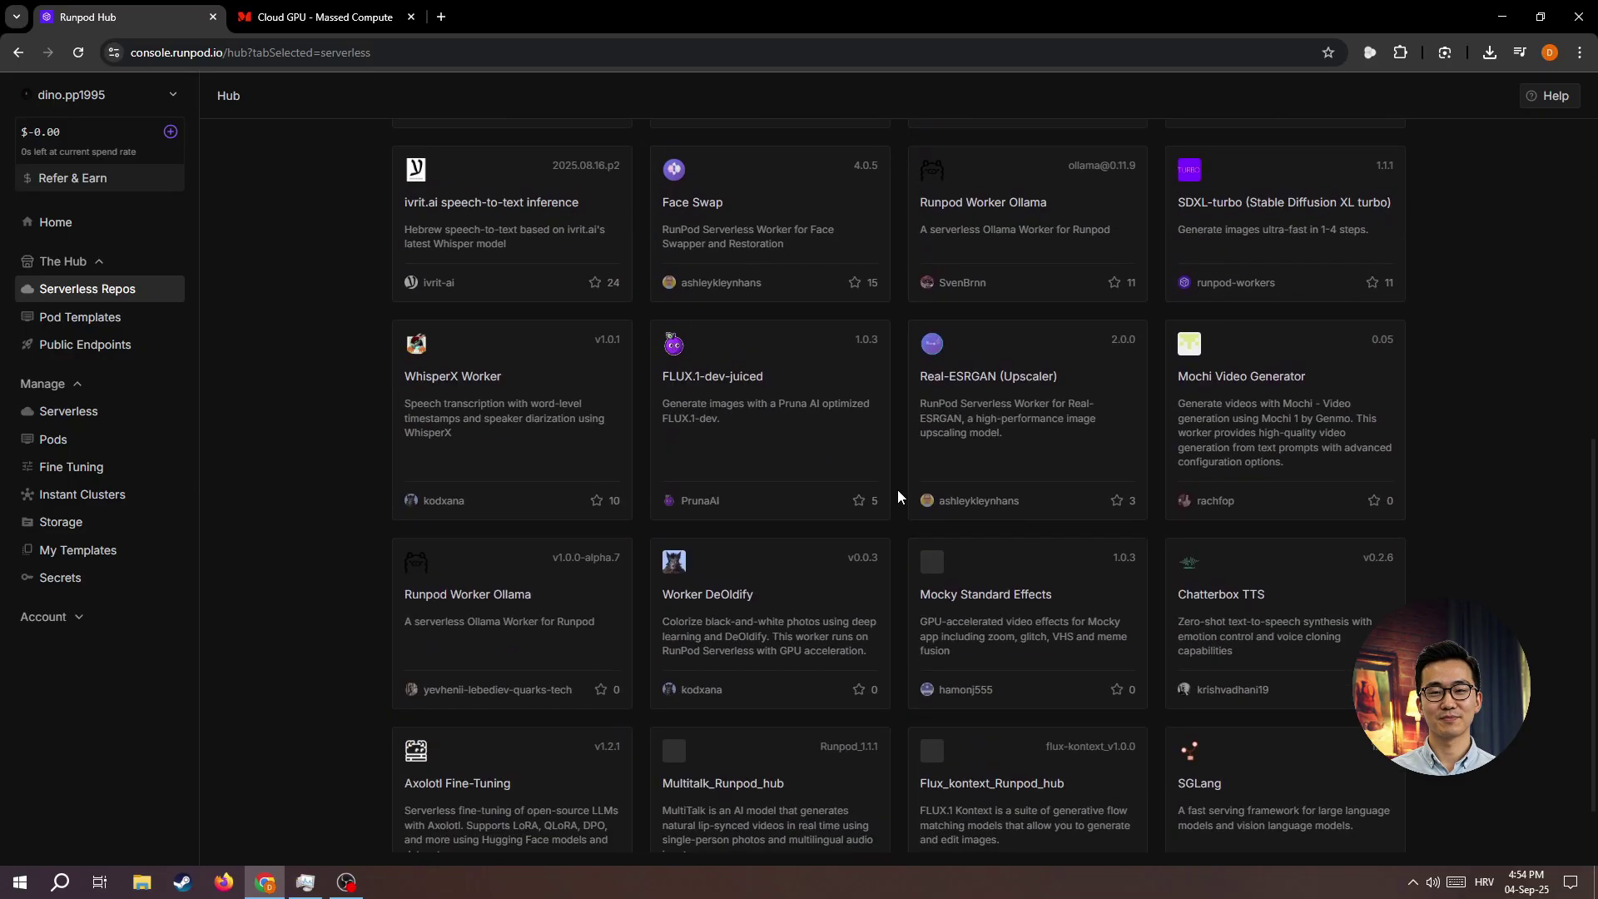
pyautogui.scroll(-1, 898, 490)
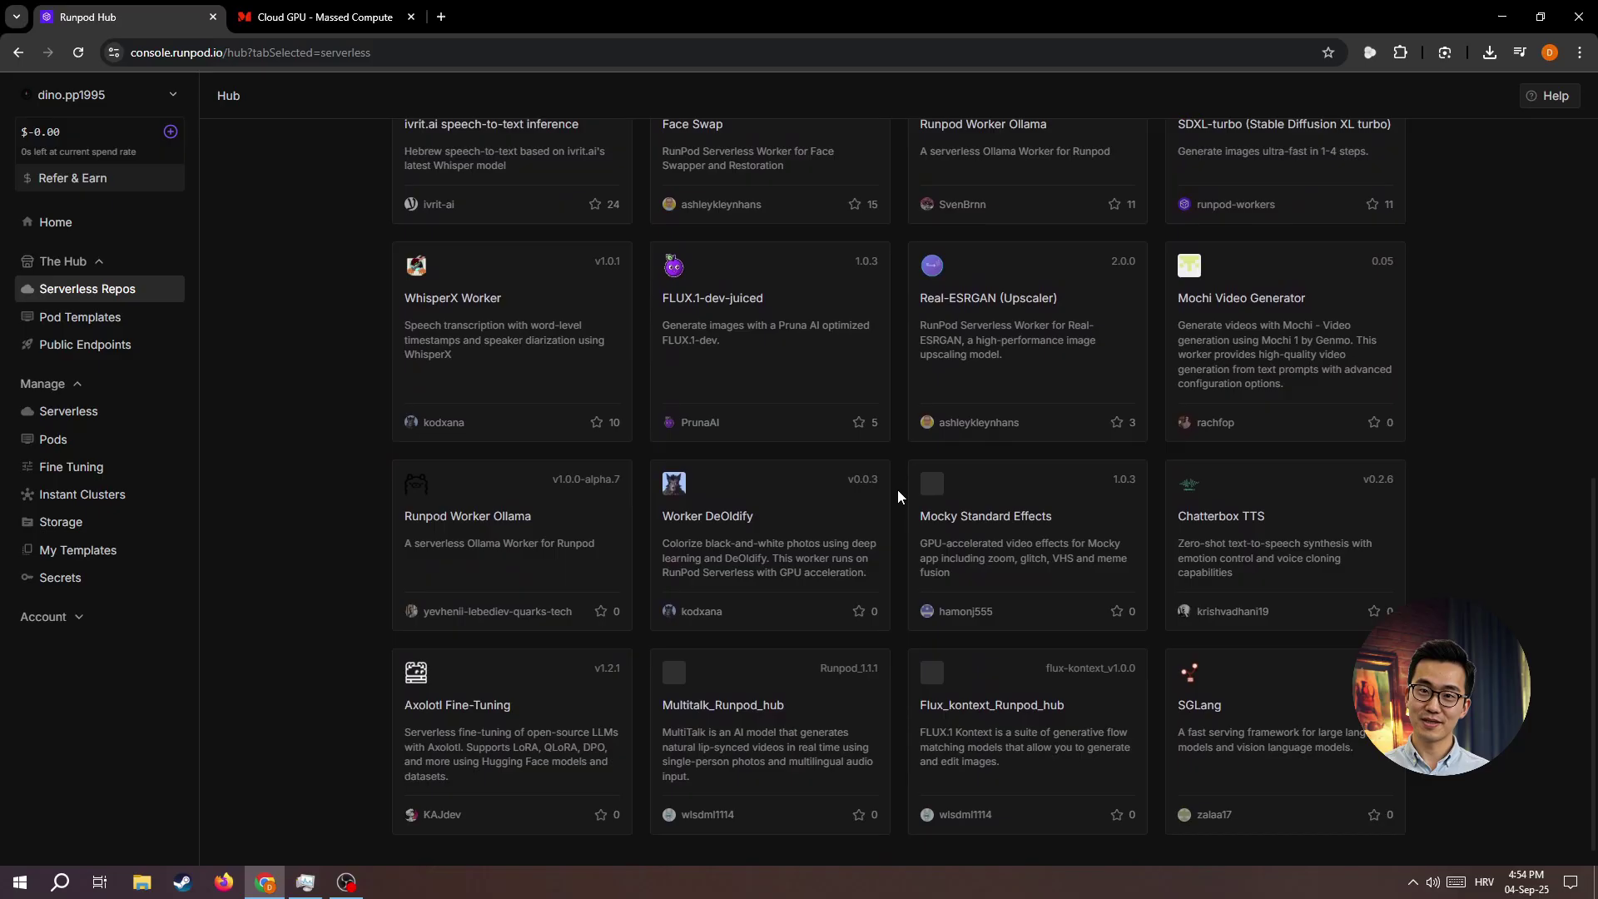
pyautogui.scroll(10, 986, 462)
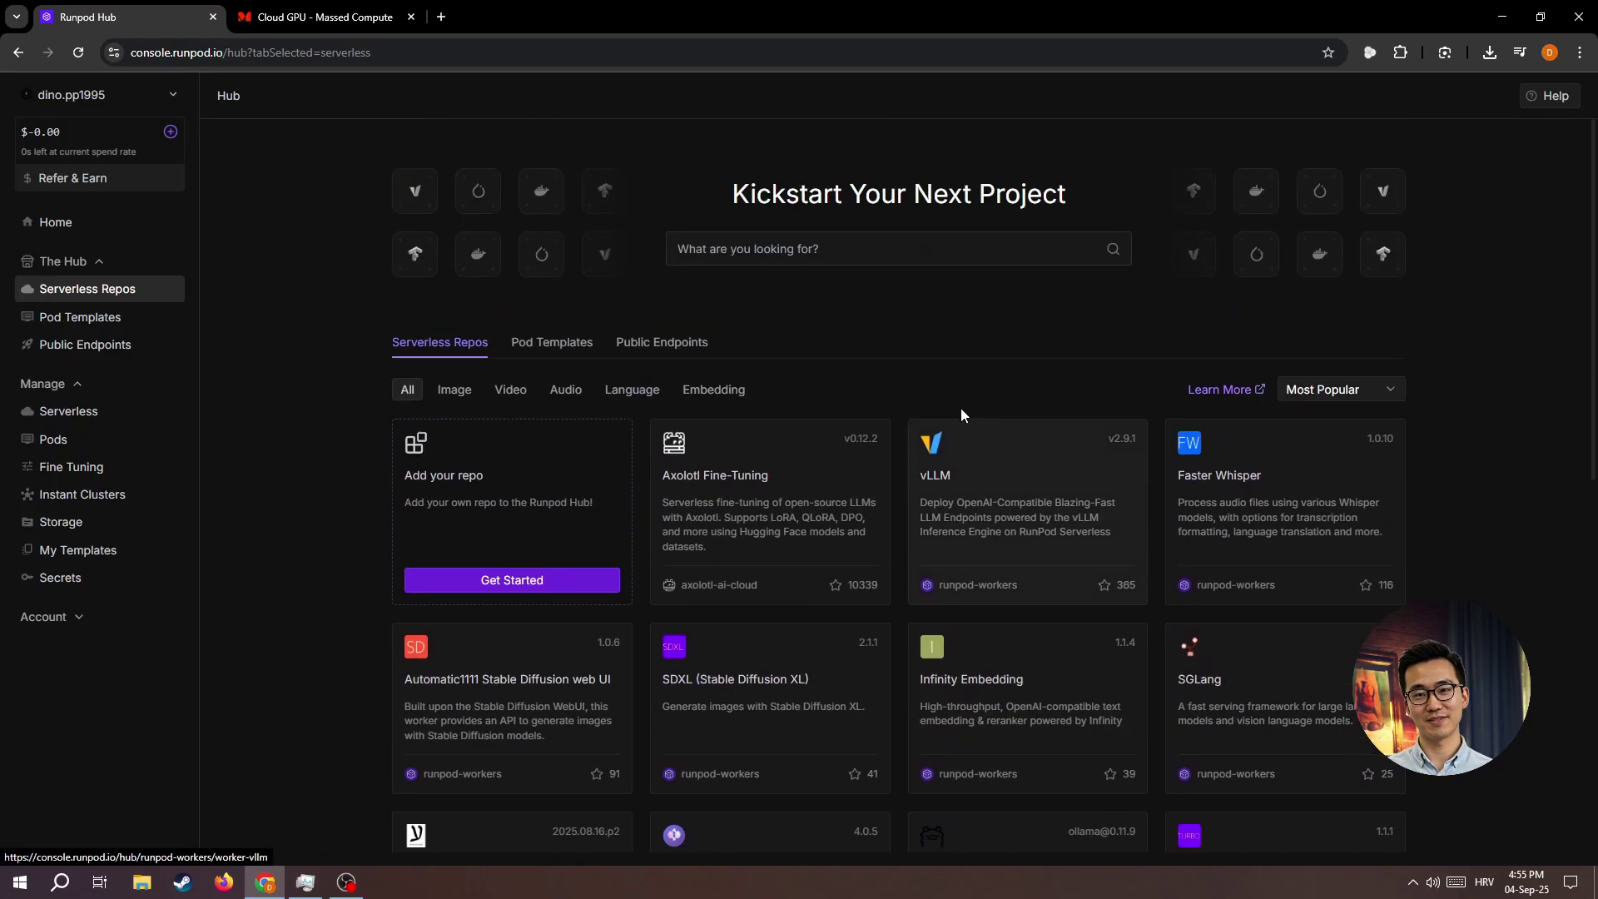
pyautogui.click(788, 255)
pyautogui.write('wan')
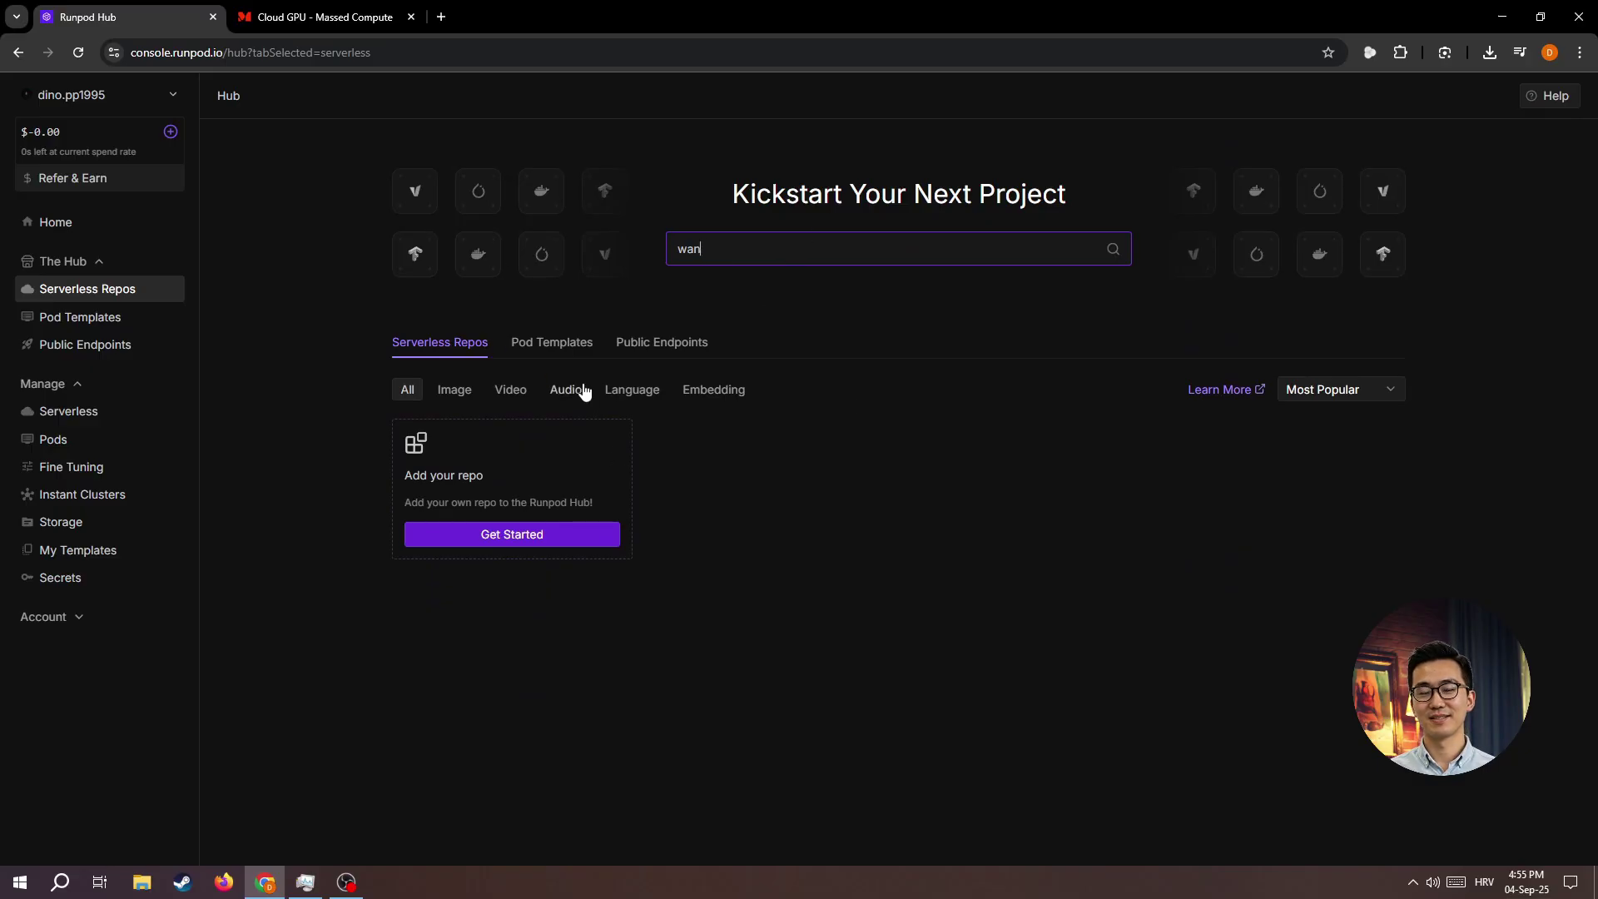
# Switch the 'wan' search results to the Pod Templates tab
pyautogui.click(535, 344)
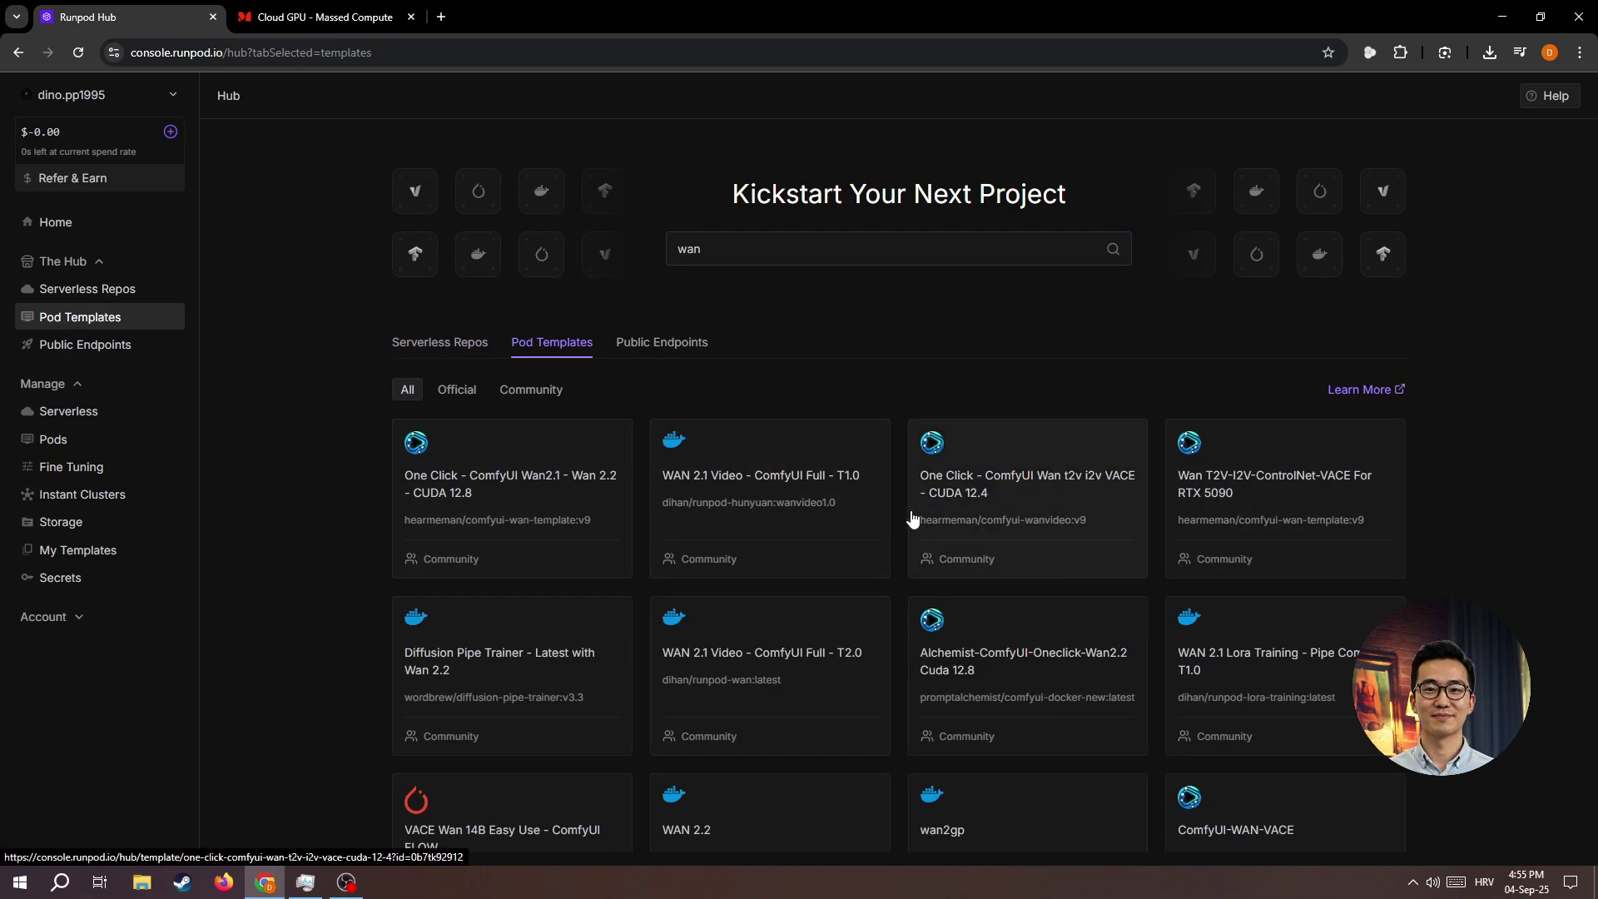
pyautogui.scroll(-2, 561, 520)
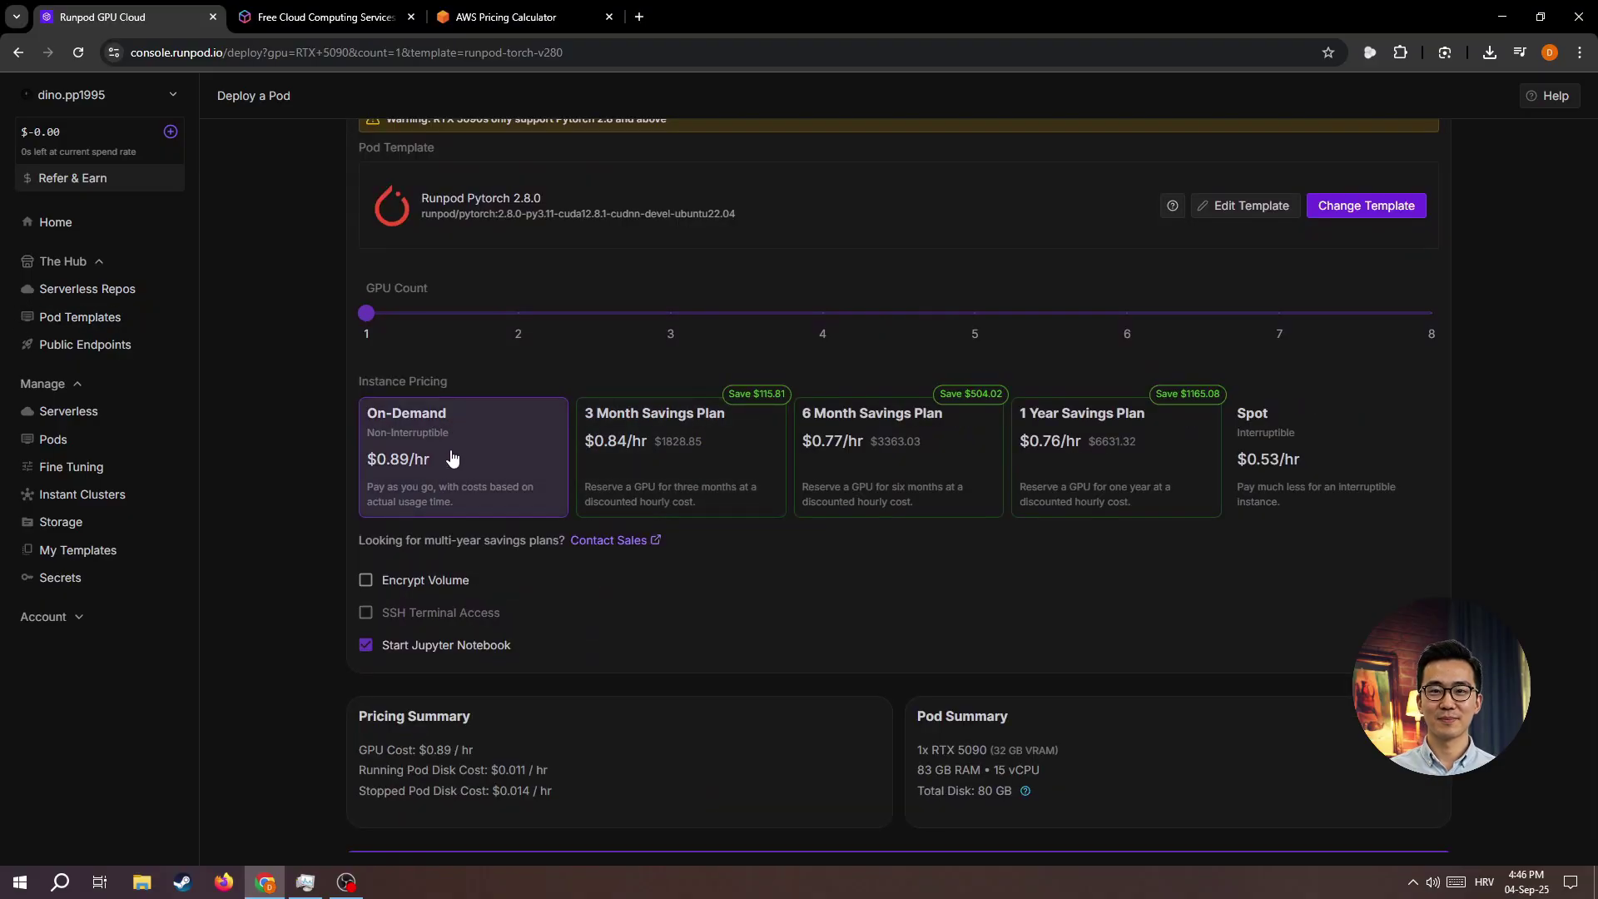
pyautogui.scroll(-1, 452, 457)
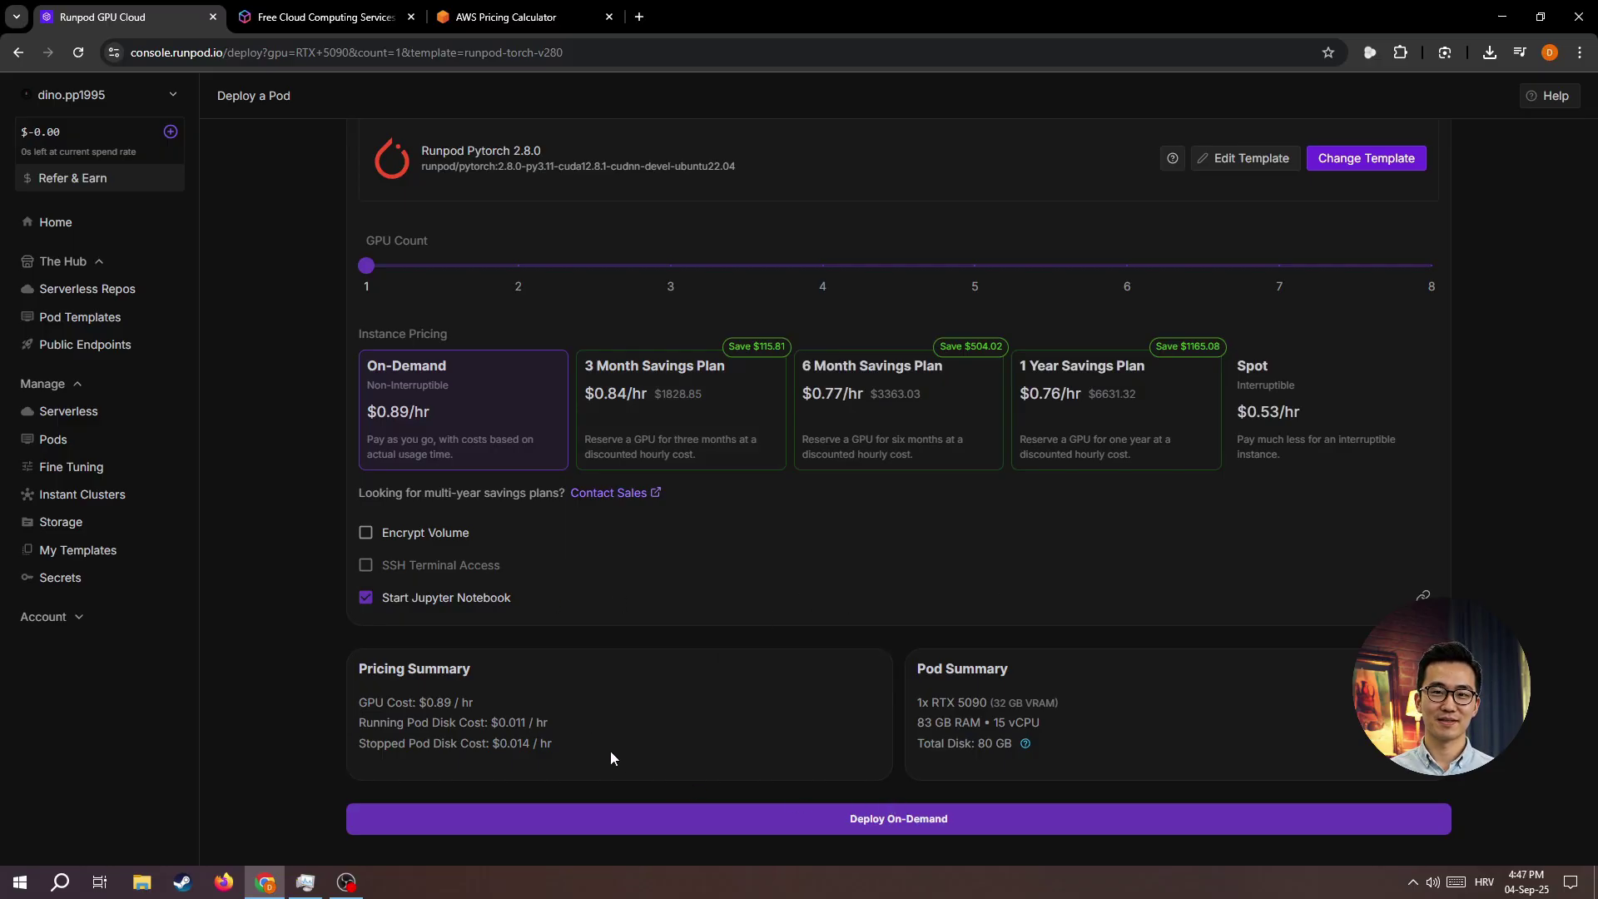
# Check the $0.89/hr on-demand cost of one RTX 5090 pod on PyTorch 2.8.0
pyautogui.moveTo(362, 701); pyautogui.dragTo(560, 743)
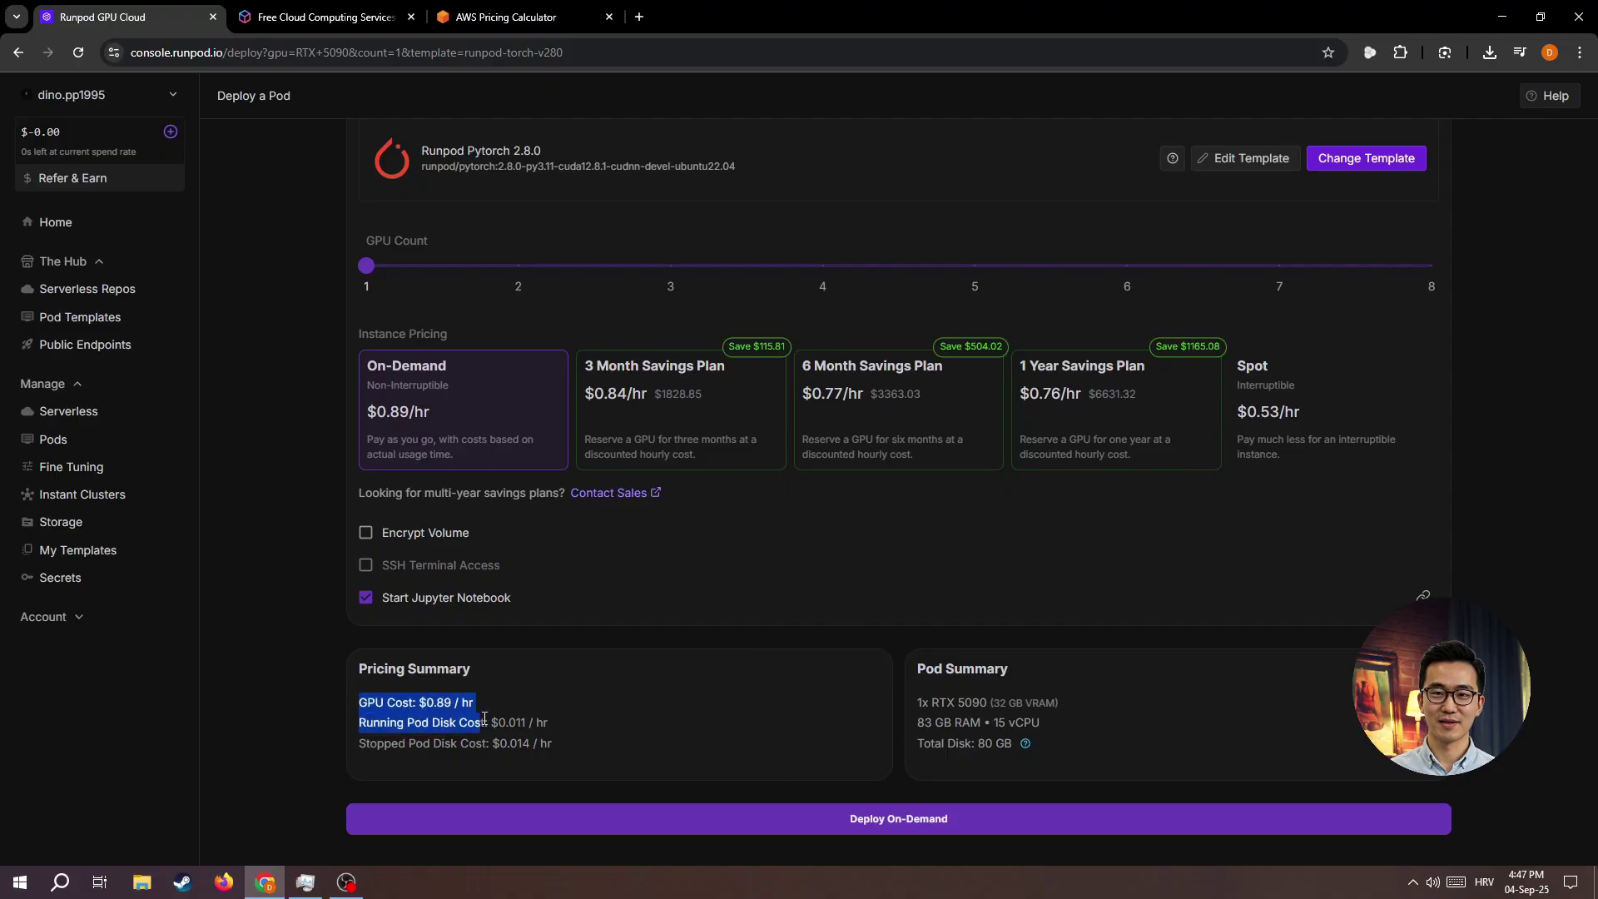
pyautogui.click(590, 743)
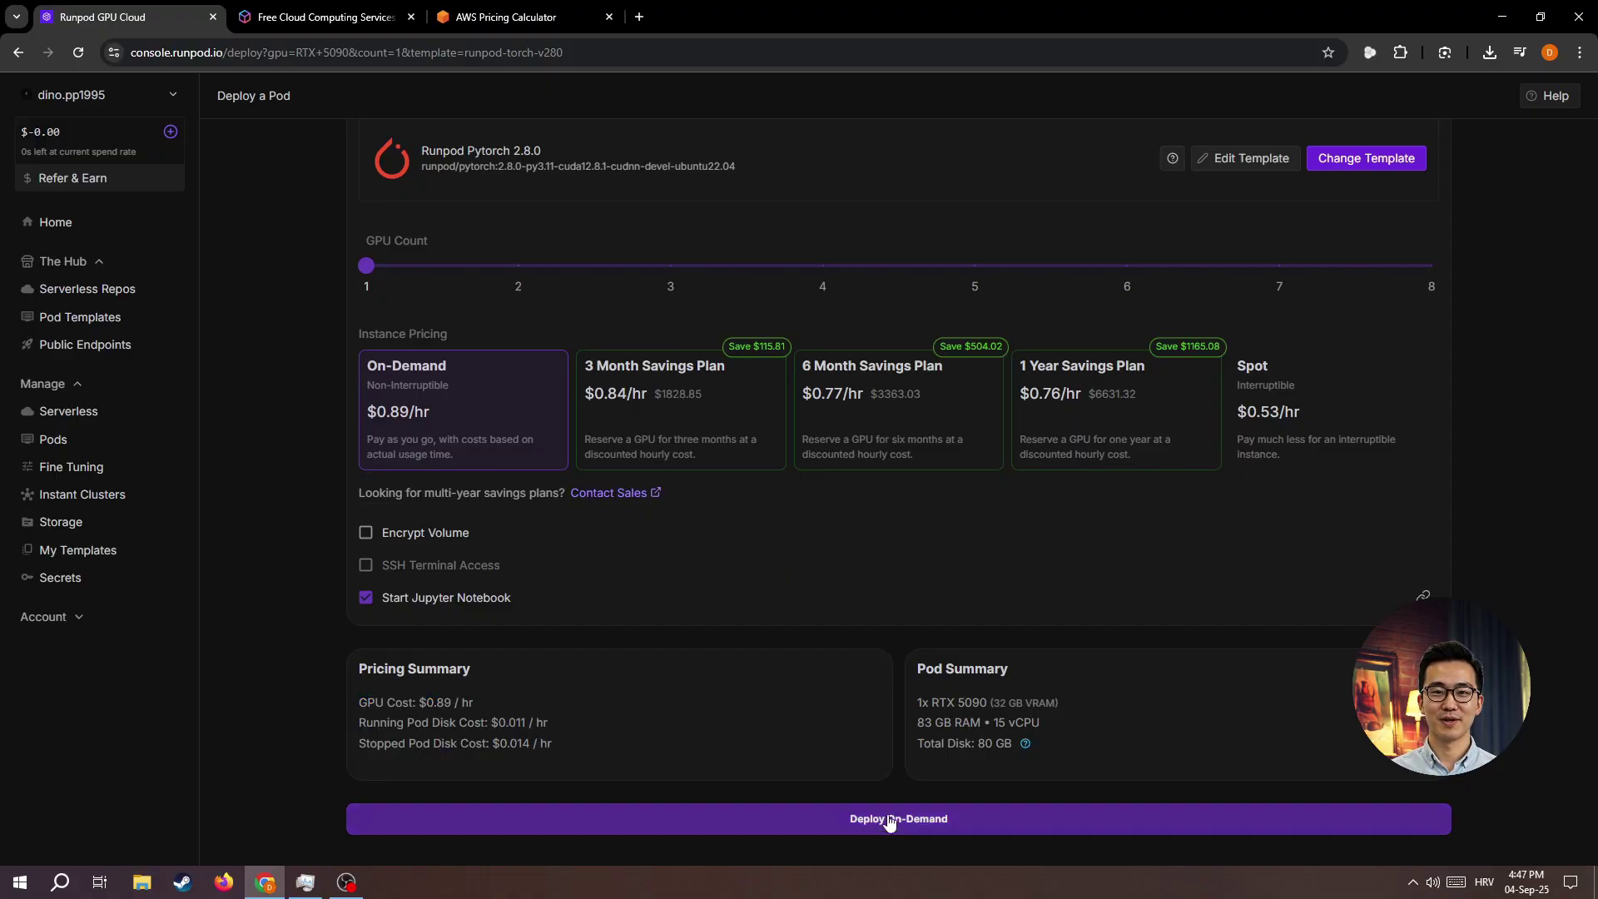
pyautogui.scroll(3, 920, 653)
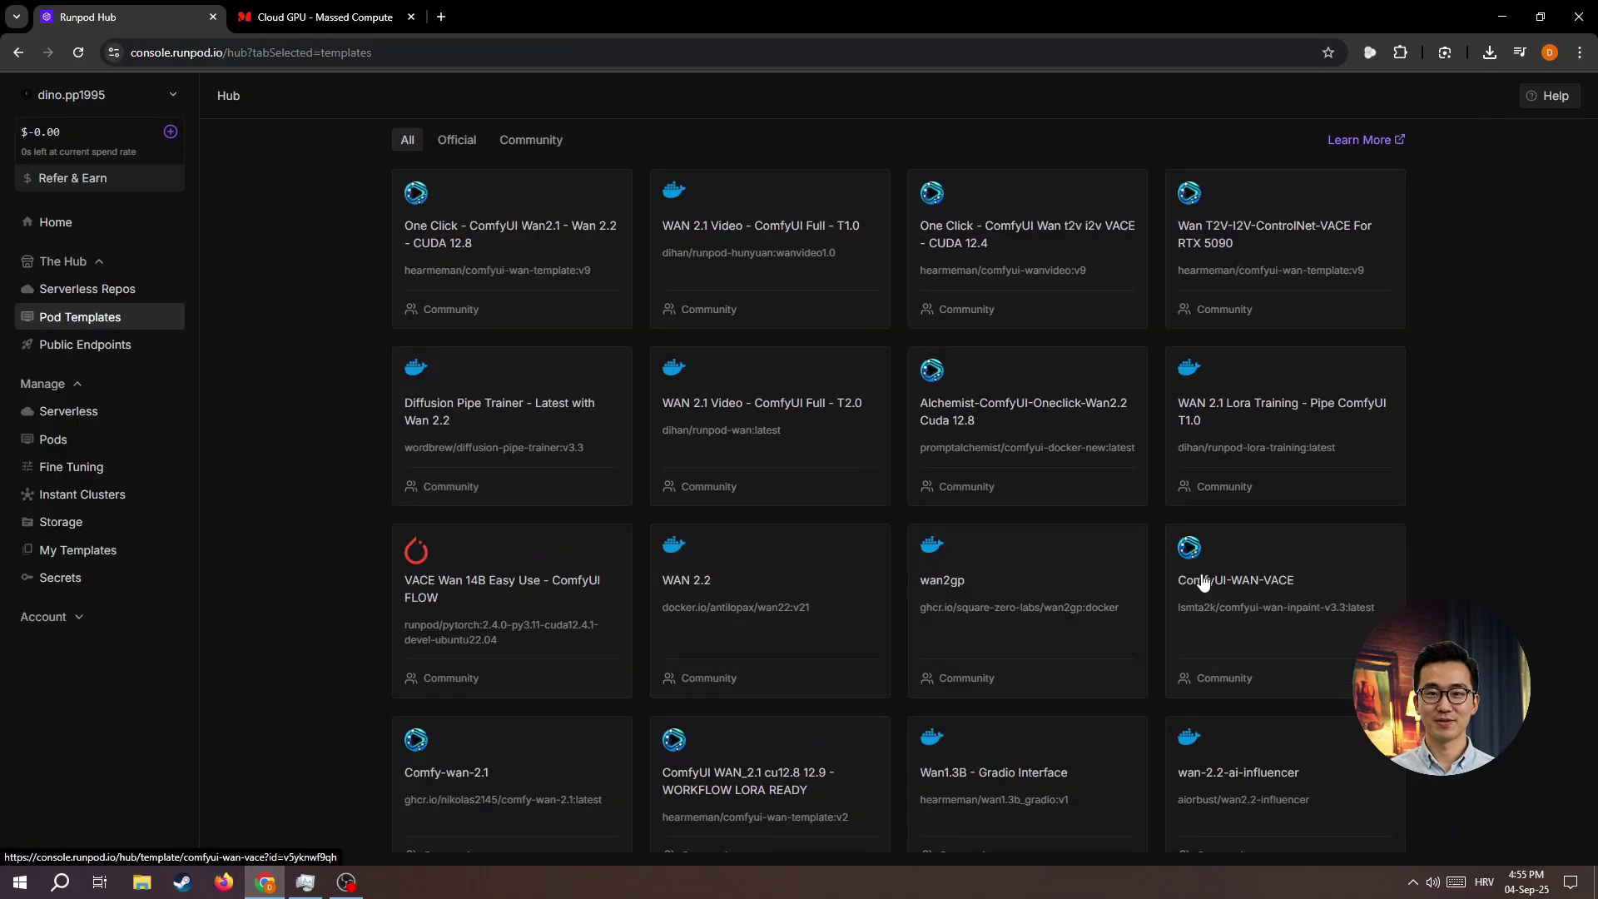
pyautogui.scroll(-1, 1318, 583)
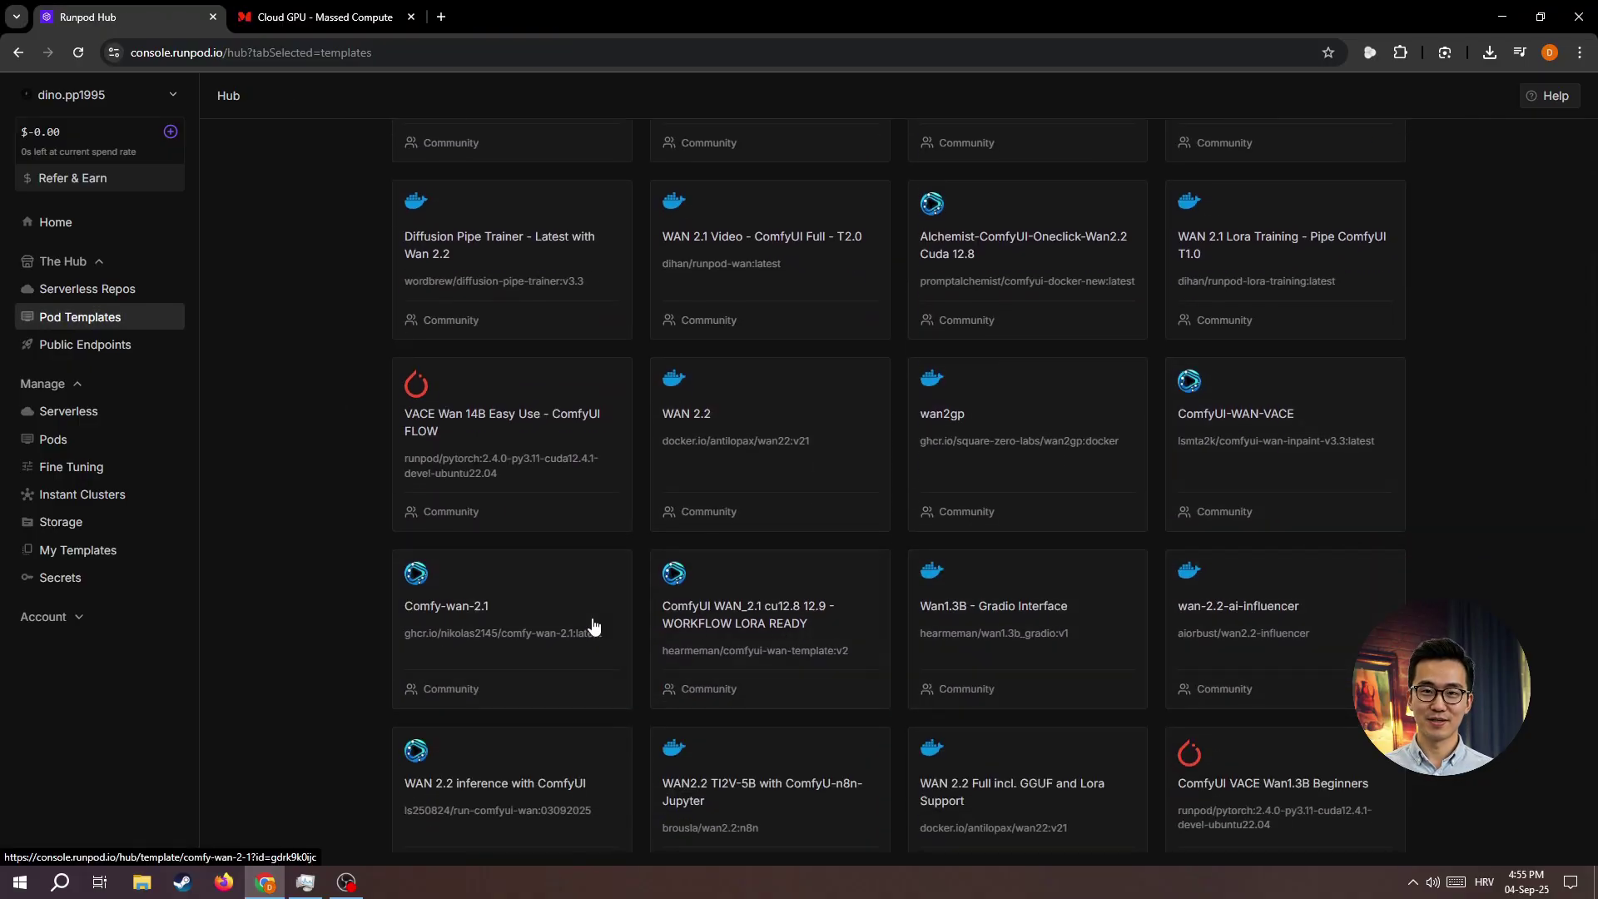
pyautogui.scroll(-1, 581, 625)
pyautogui.scroll(-1, 1212, 631)
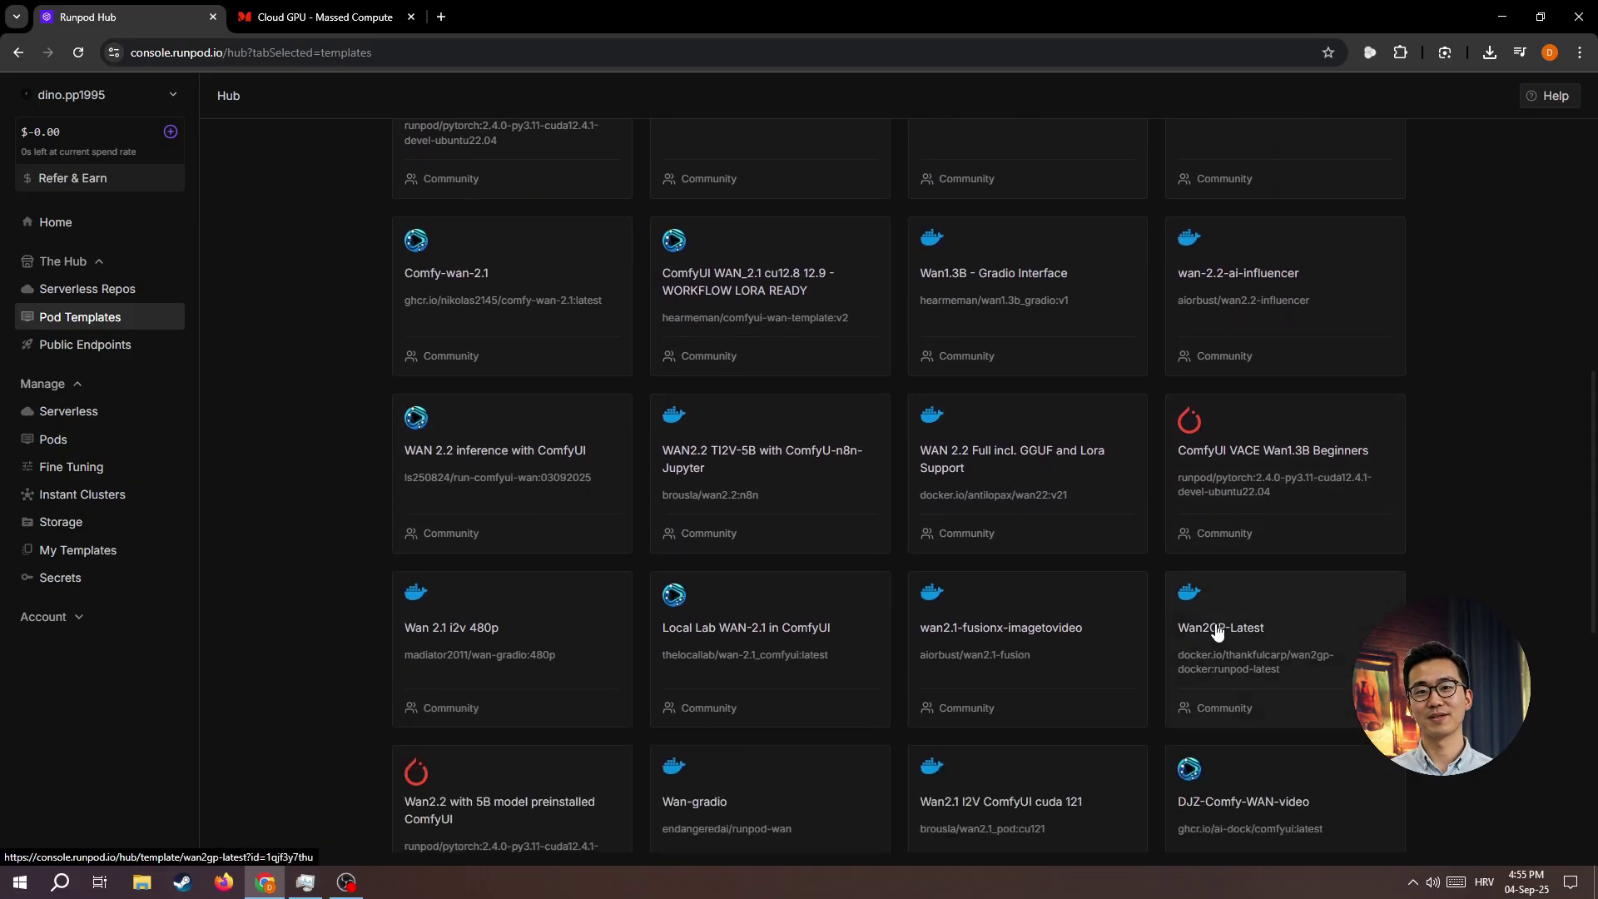
pyautogui.scroll(3, 539, 634)
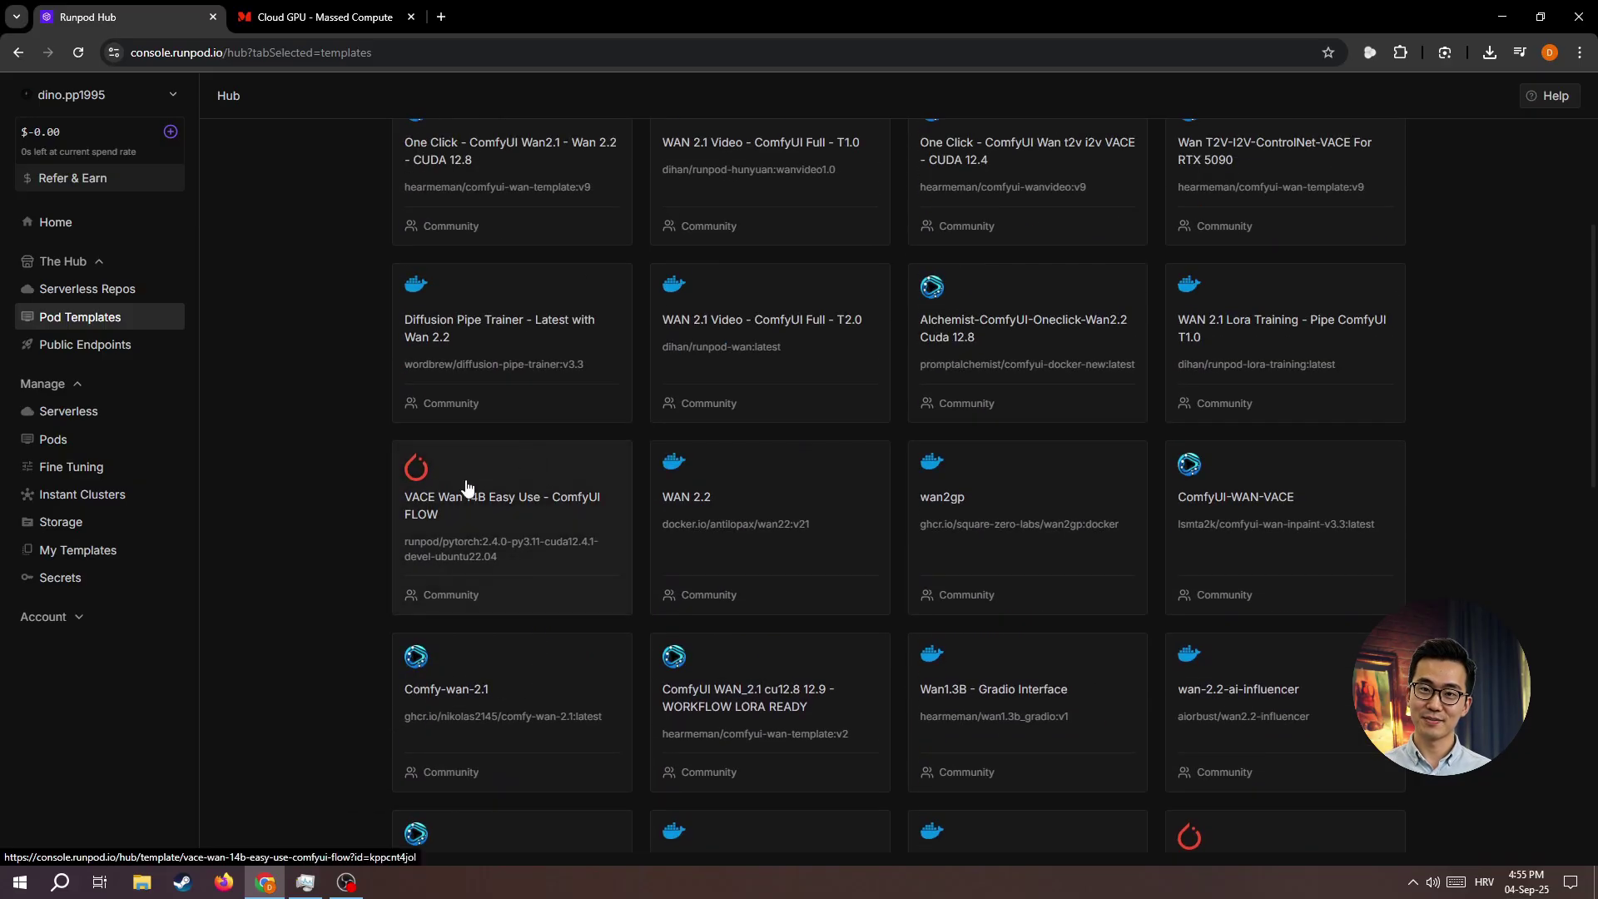
pyautogui.scroll(2, 670, 507)
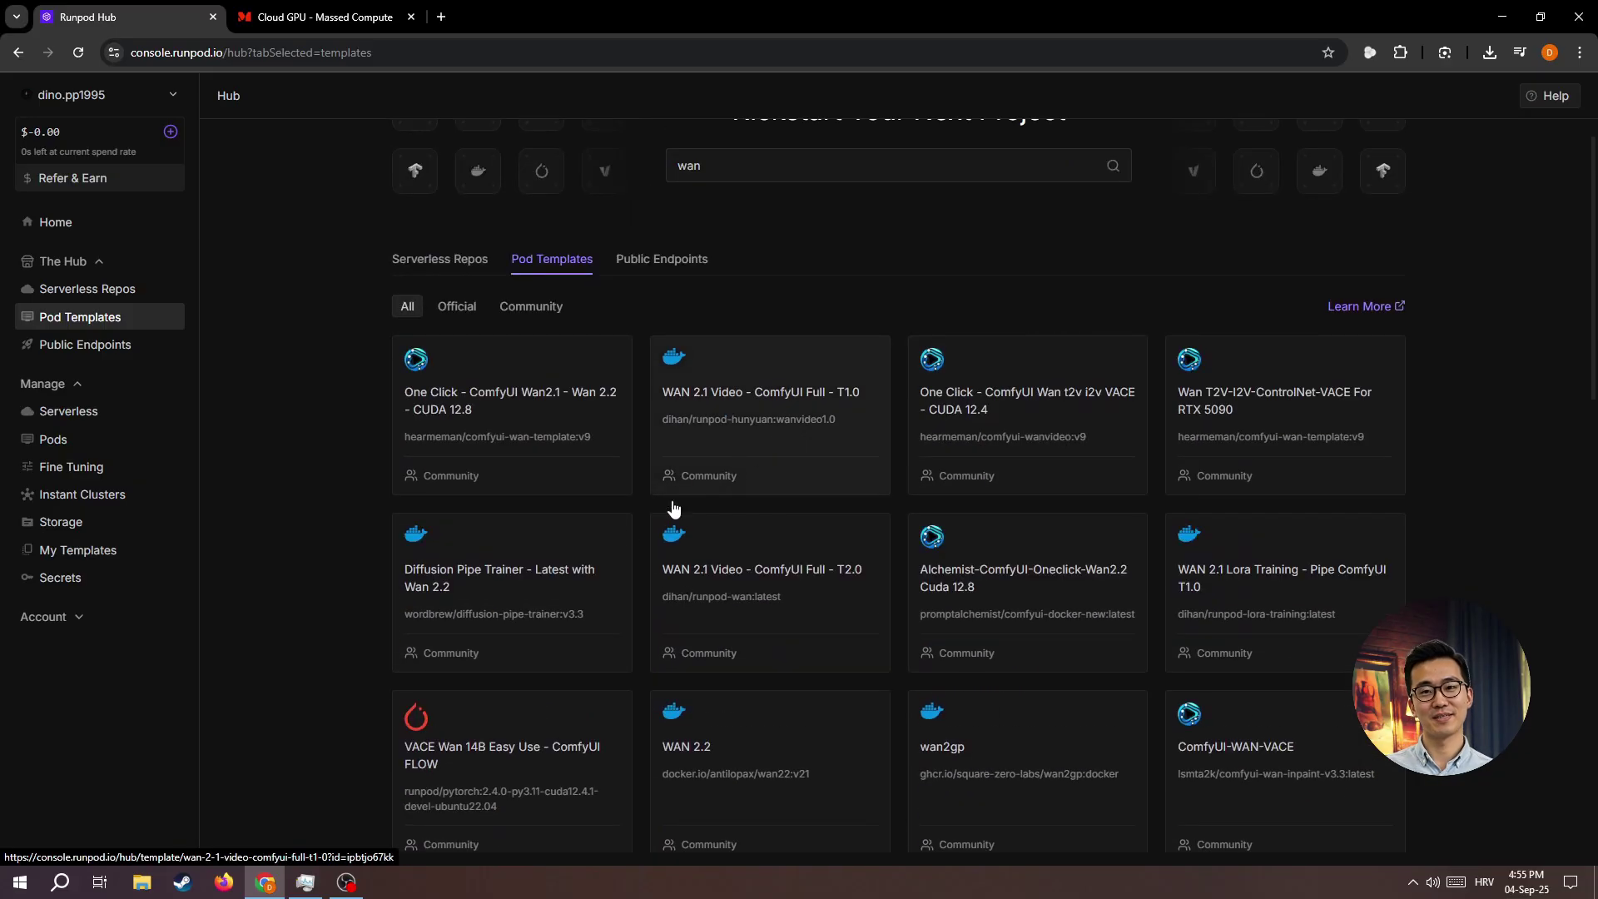
# Open the 'VACE Wan 14B Easy Use - ComfyUI FLOW' template card
pyautogui.click(528, 726)
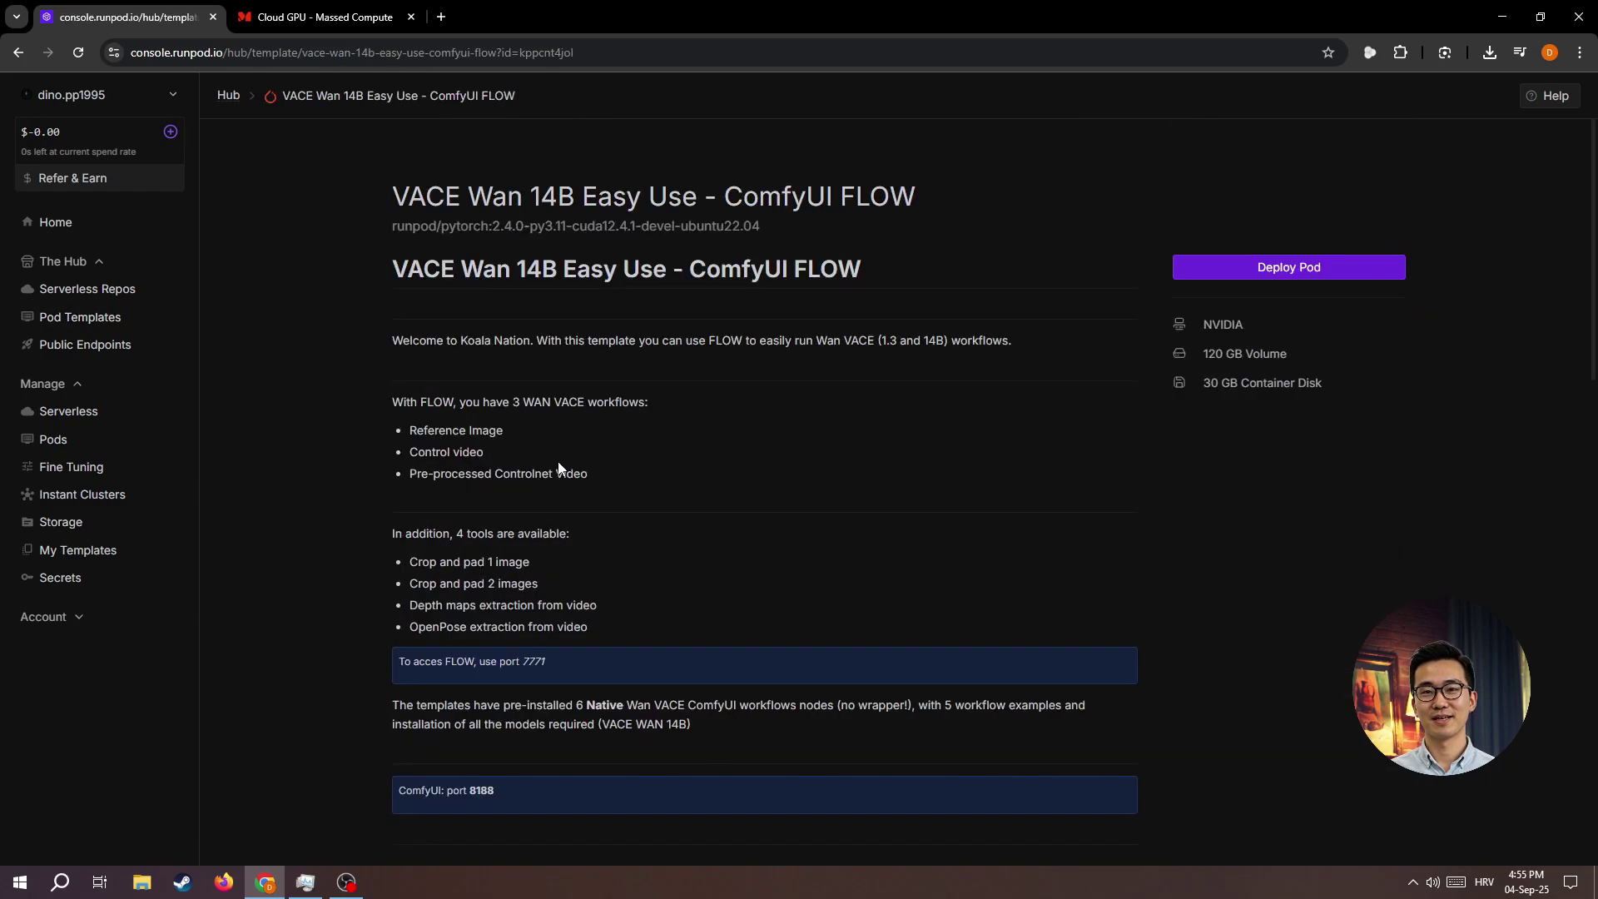
pyautogui.scroll(-1, 558, 467)
pyautogui.scroll(-3, 557, 468)
pyautogui.scroll(-1, 558, 467)
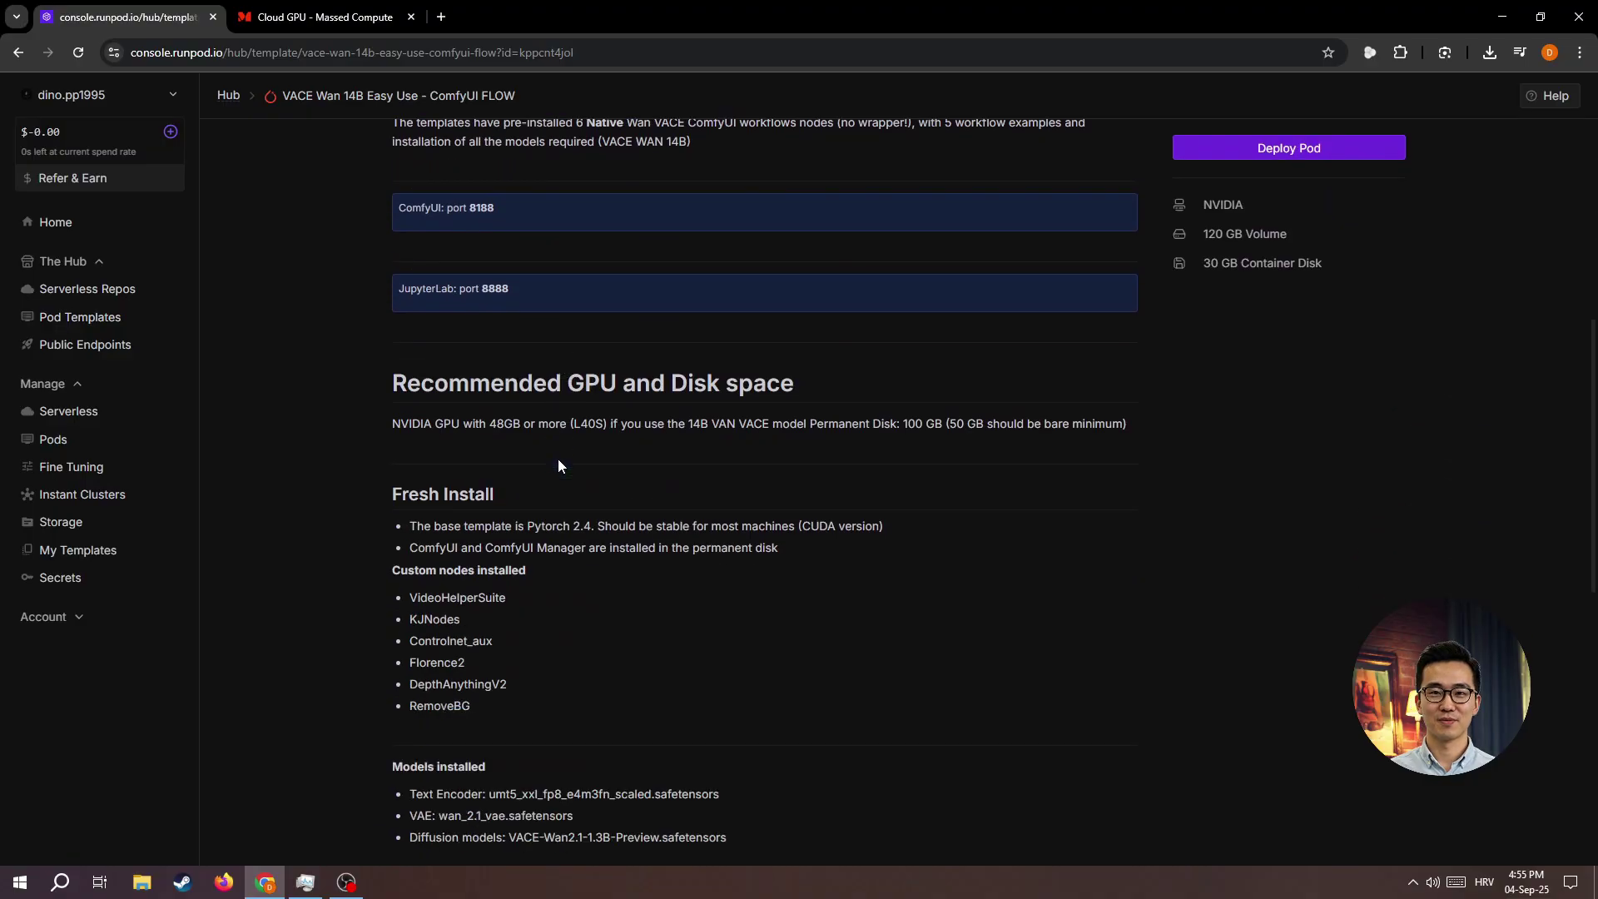
pyautogui.scroll(5, 558, 465)
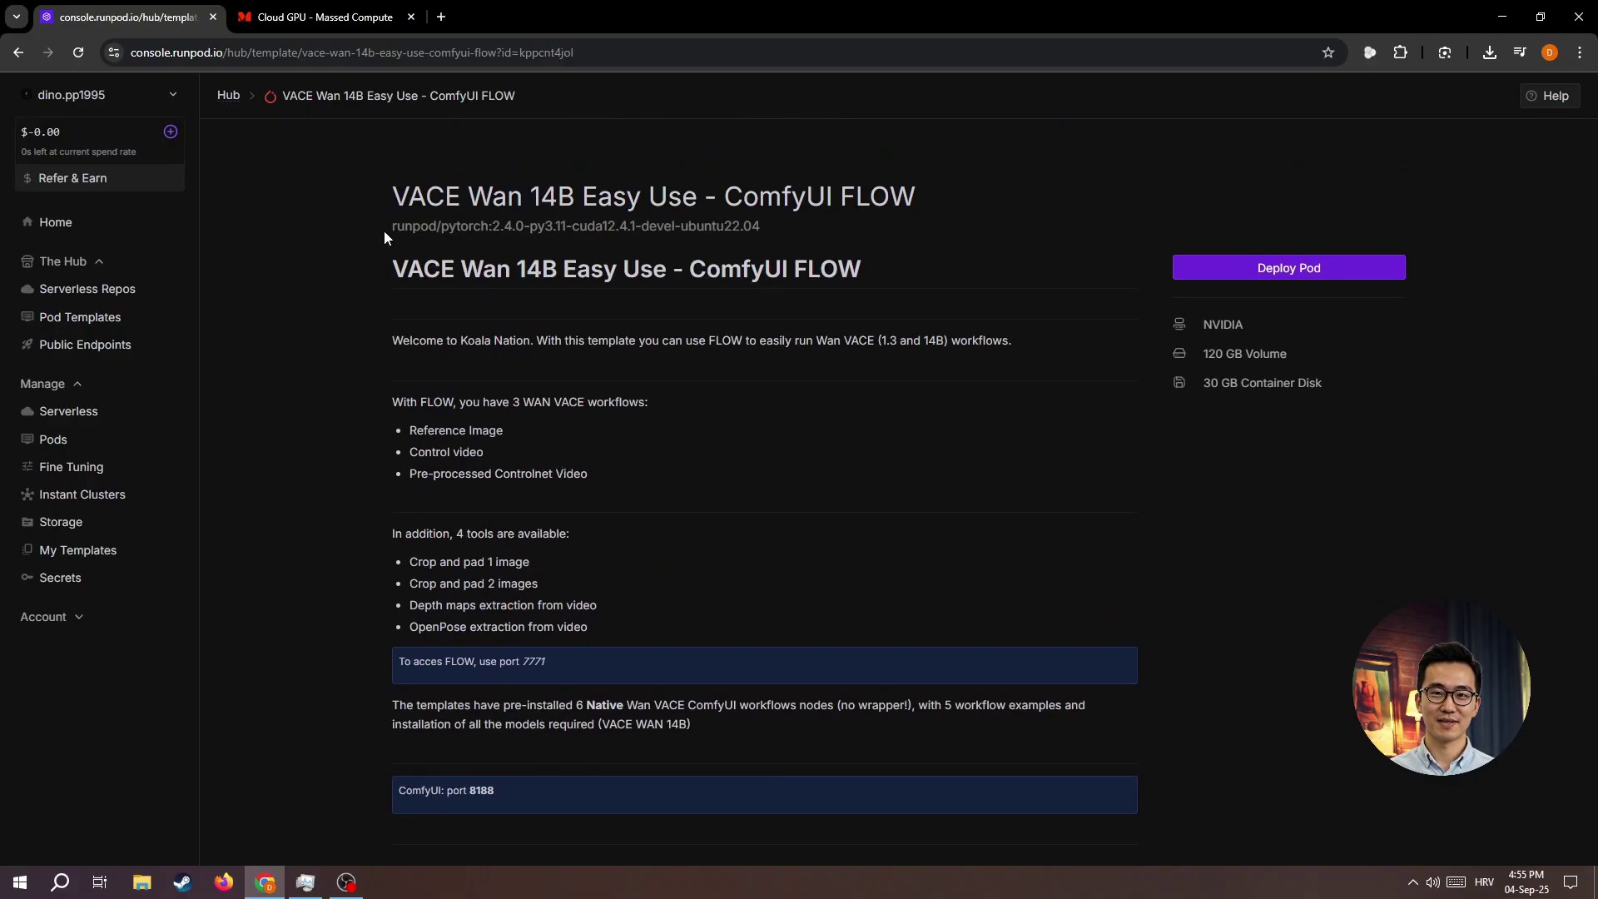
pyautogui.moveTo(389, 226); pyautogui.dragTo(772, 229)
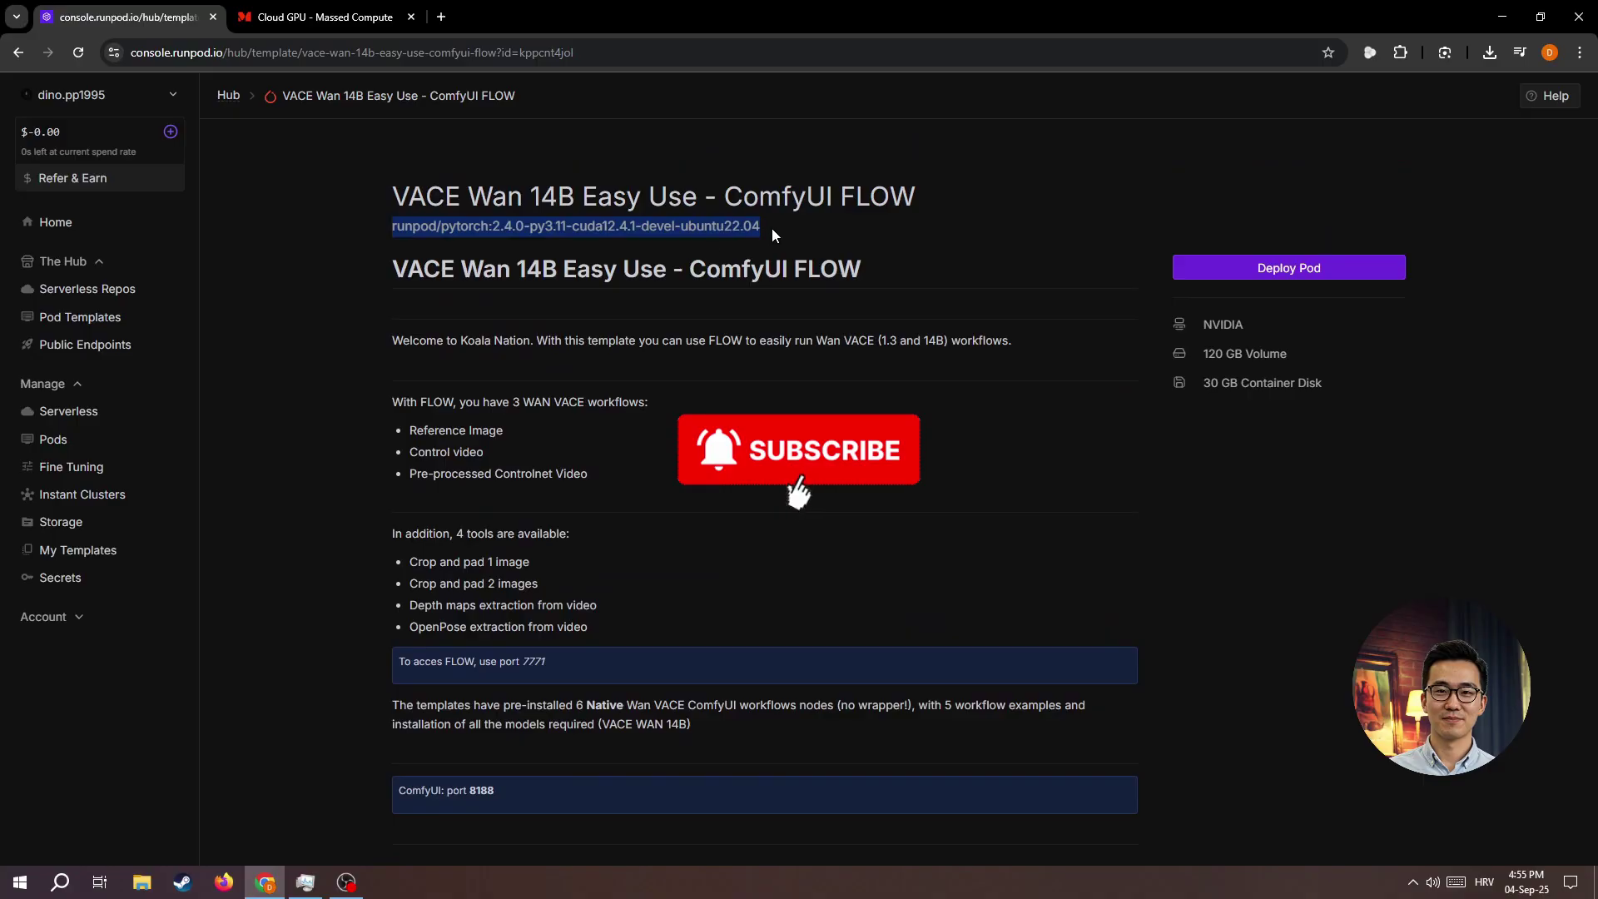
pyautogui.click(488, 282)
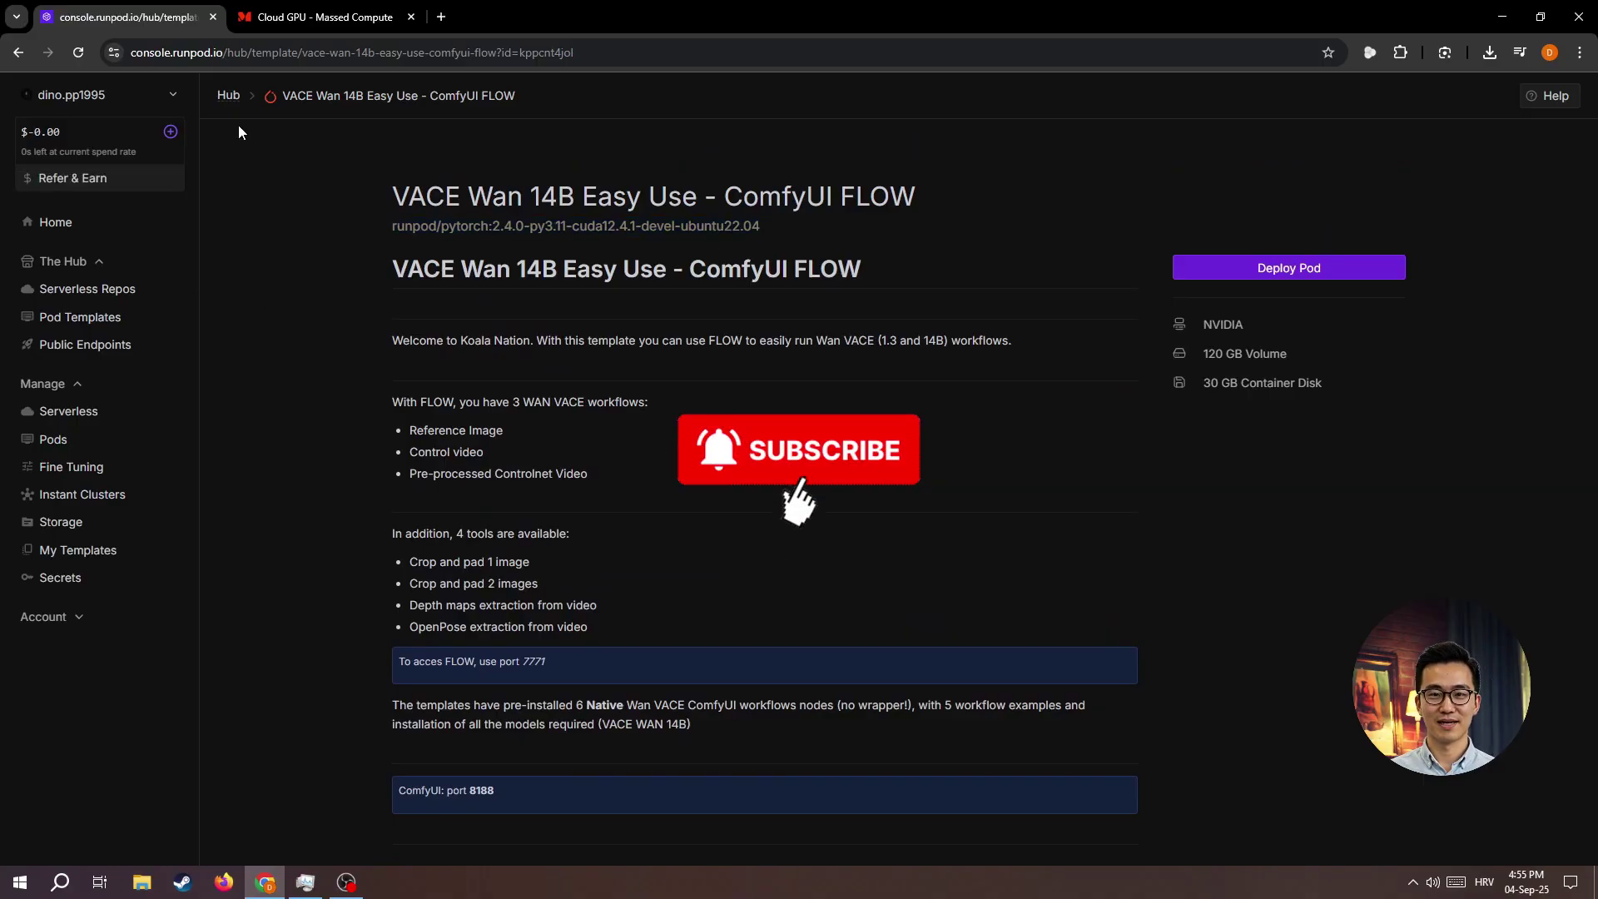
pyautogui.click(347, 883)
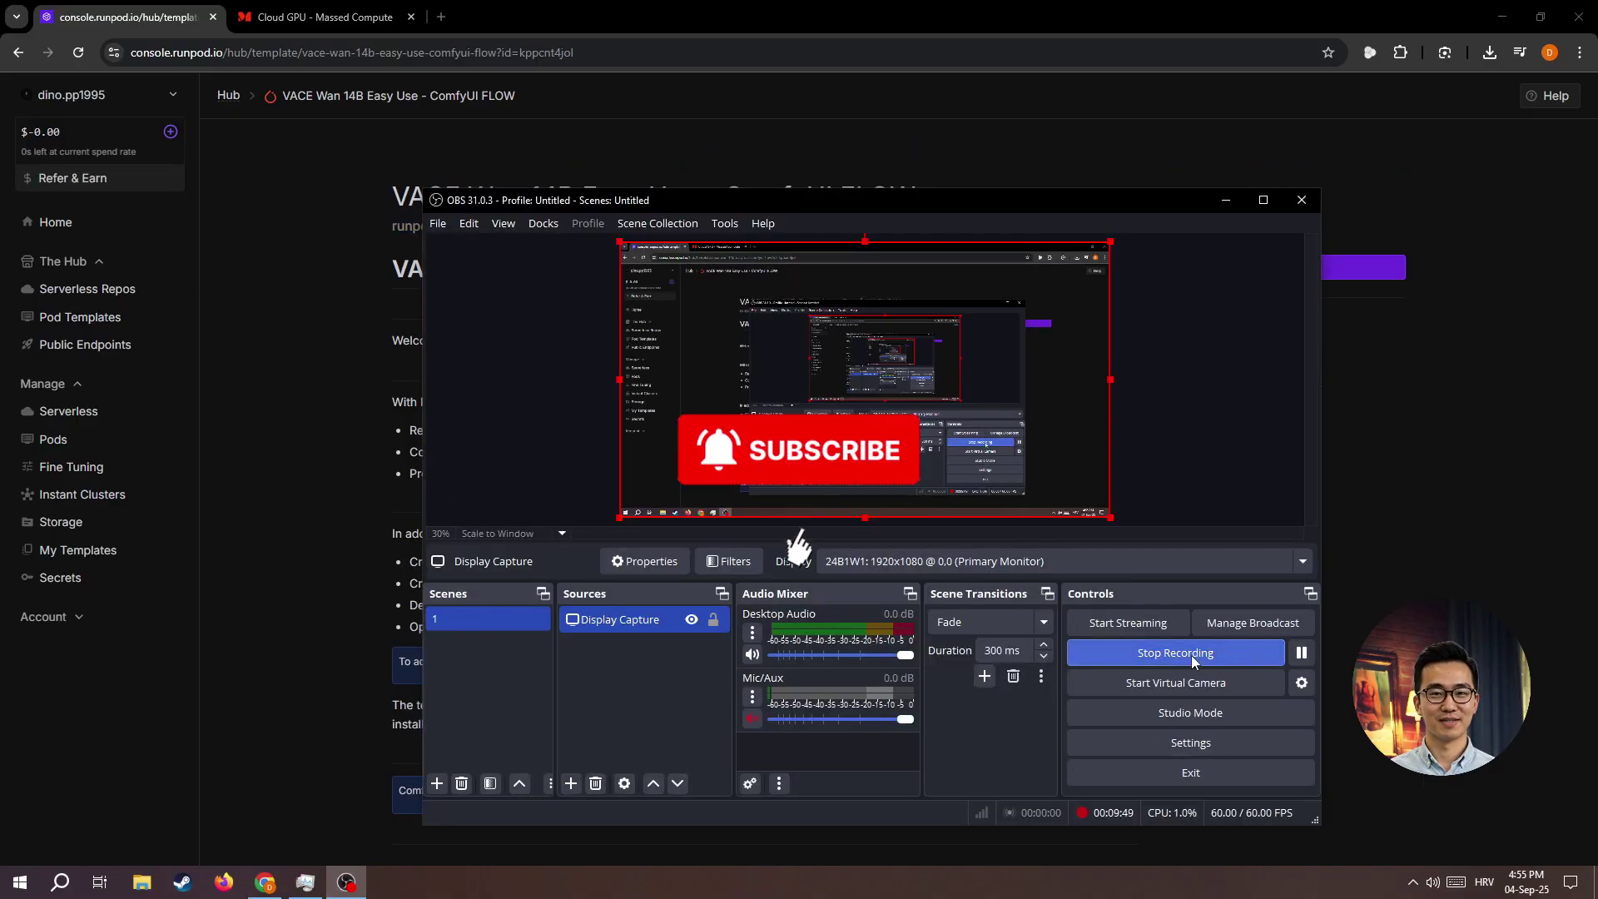